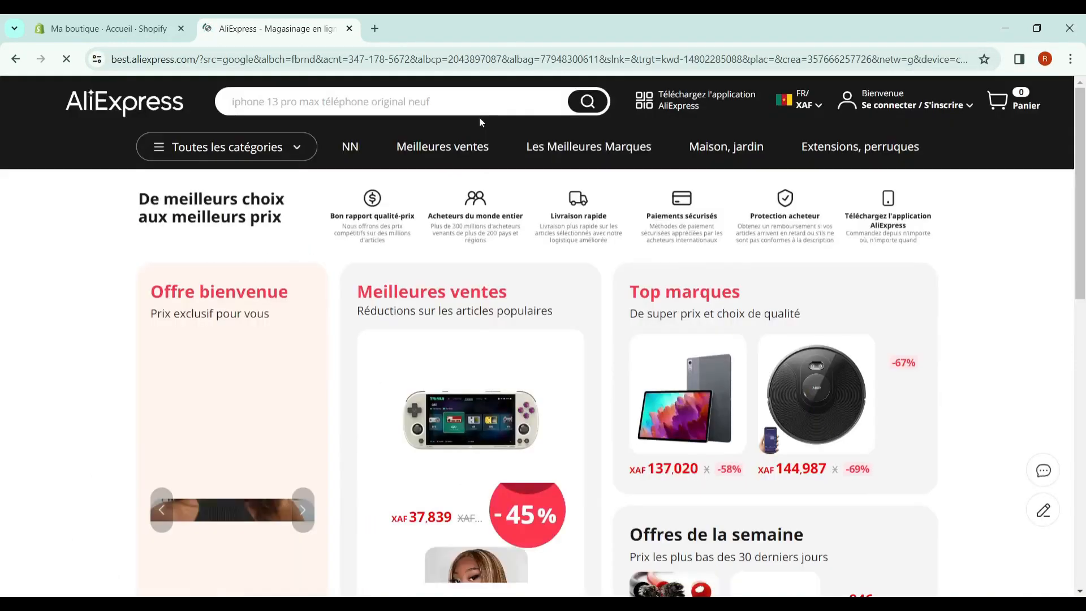
Browse the recommended products on the AliExpress home page and accept the site's cookies.
scroll(564, 380, down, 10)
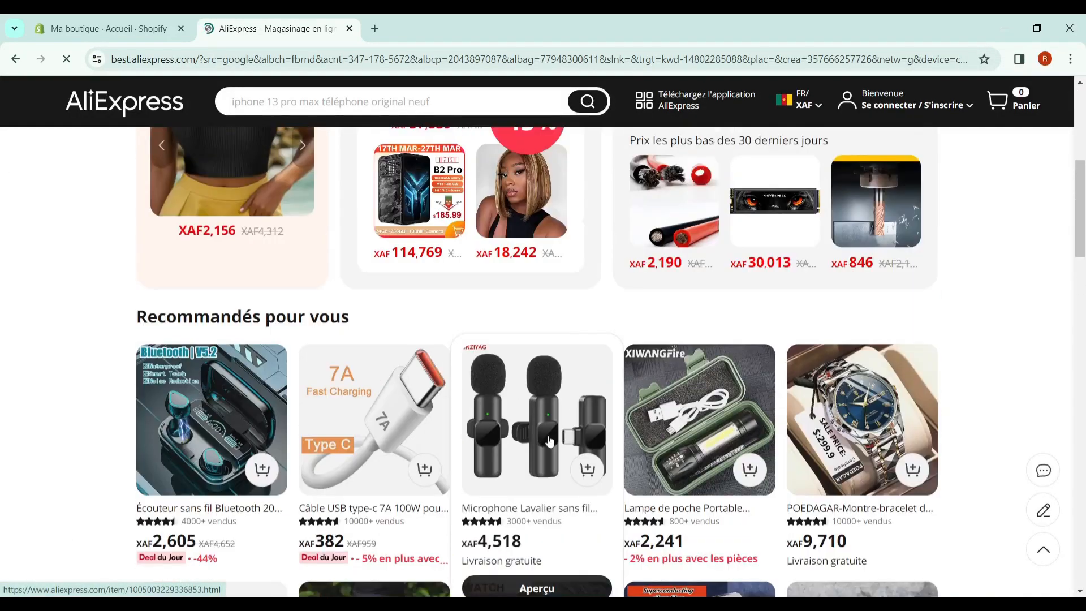
scroll(549, 440, down, 12)
scroll(566, 475, up, 4)
scroll(565, 475, down, 5)
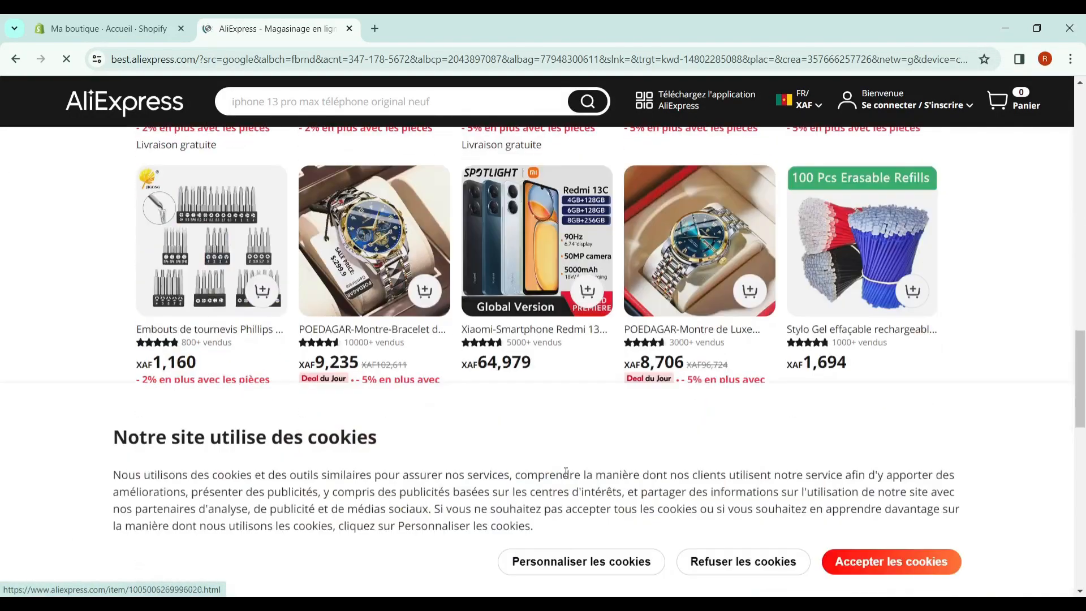
scroll(565, 467, up, 3)
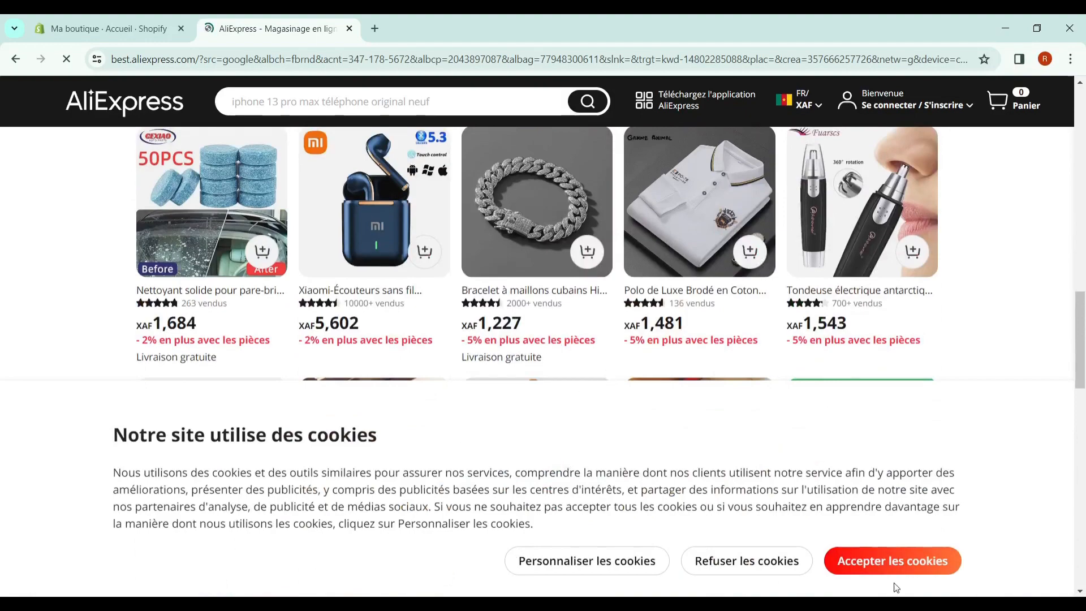
click(897, 568)
Open the XAF 899 Lunettes Anti-lumière bleue product and preview its pink frame colour.
scroll(683, 364, down, 3)
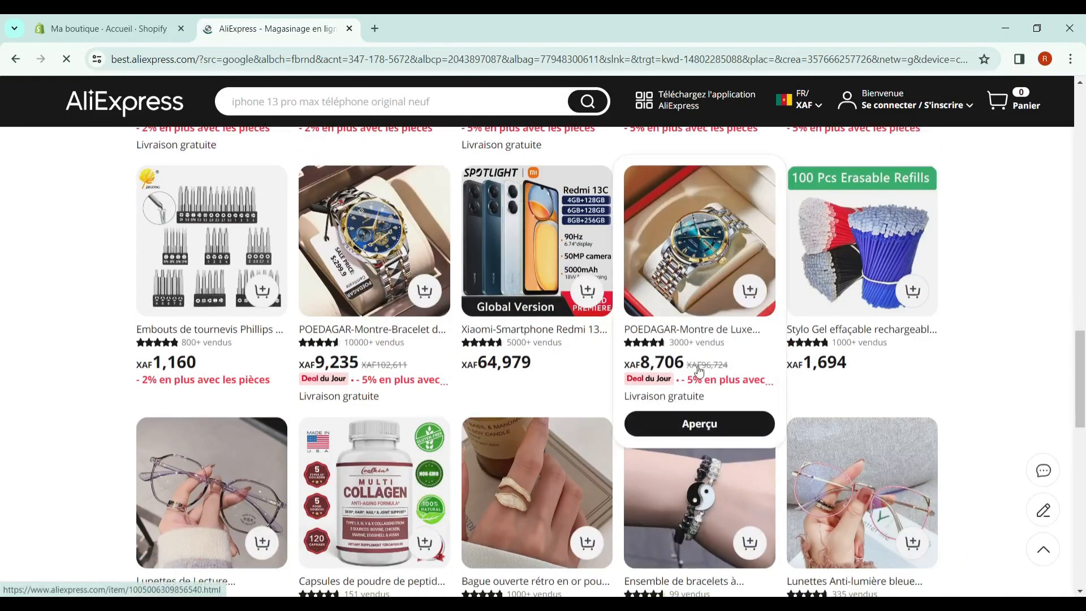
scroll(864, 306, down, 3)
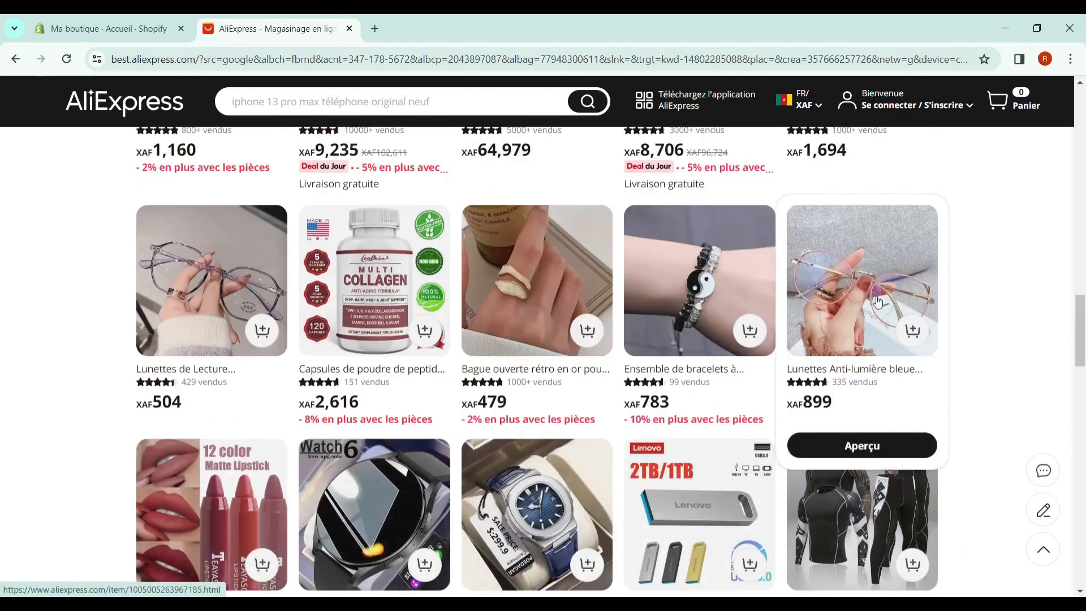
click(875, 303)
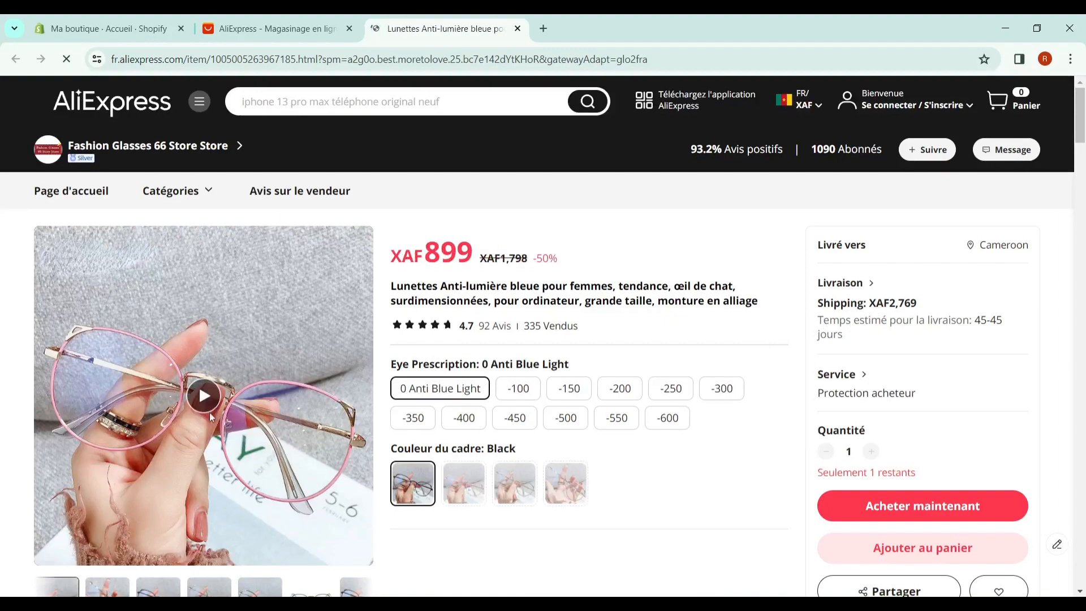
click(458, 485)
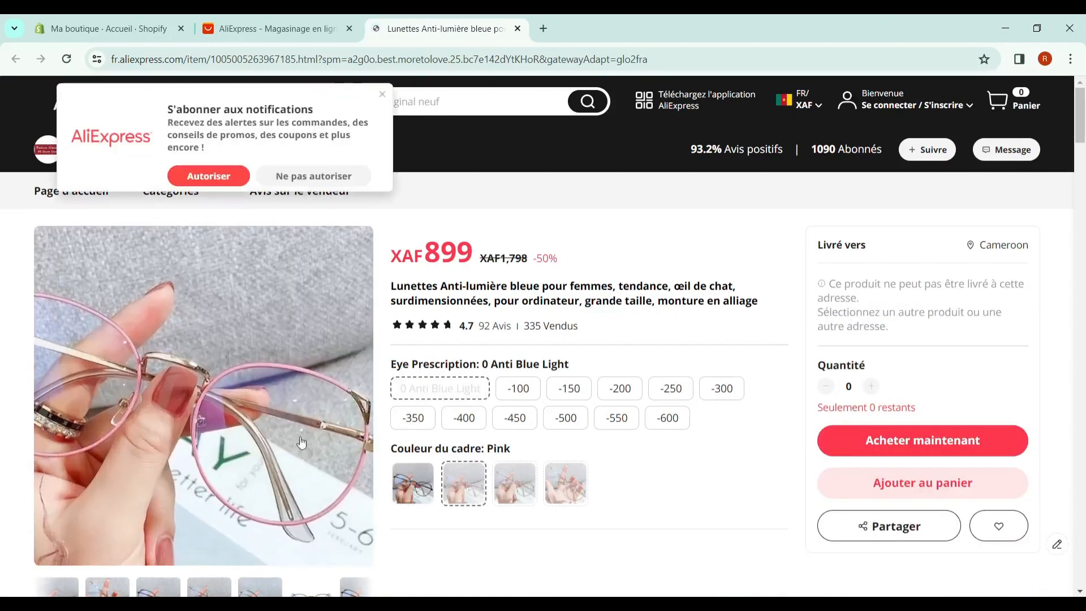
Save the product's third gallery image, showing the black-framed glasses, to the Téléchargements folder.
right_click(171, 468)
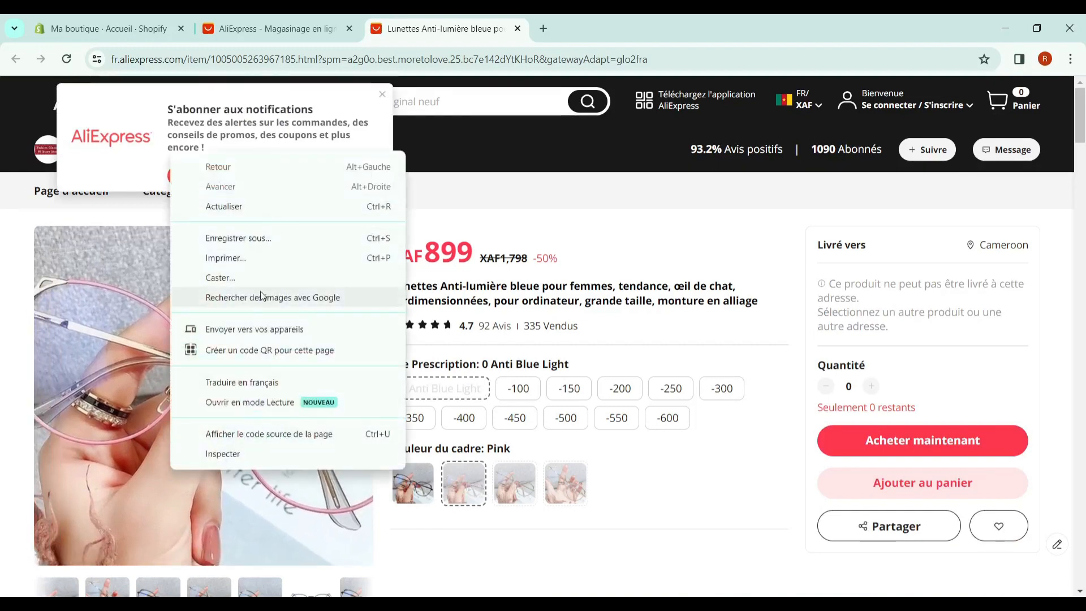
right_click(168, 395)
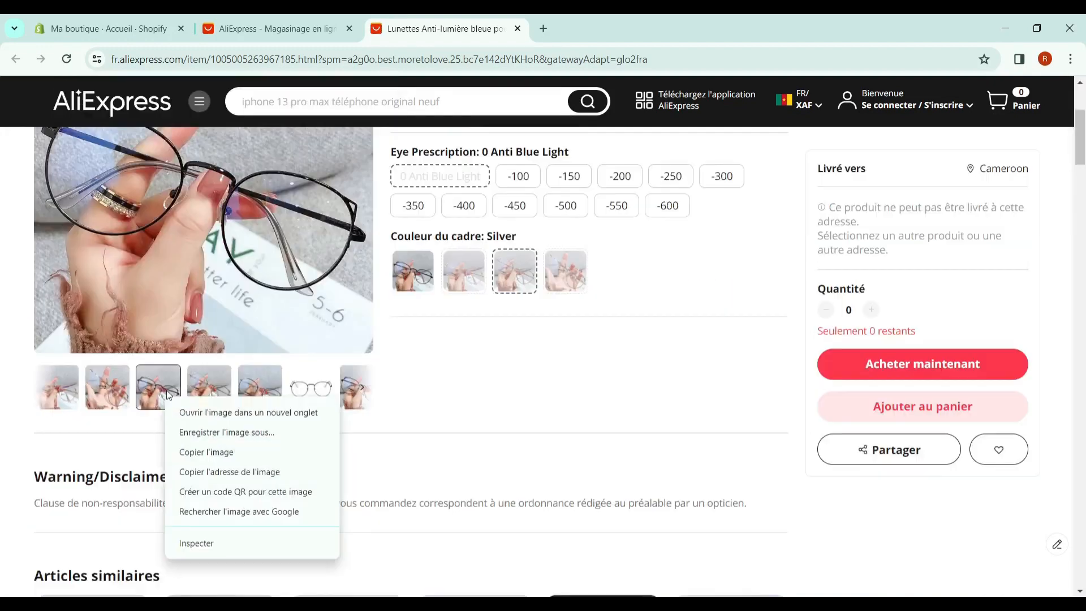
click(275, 431)
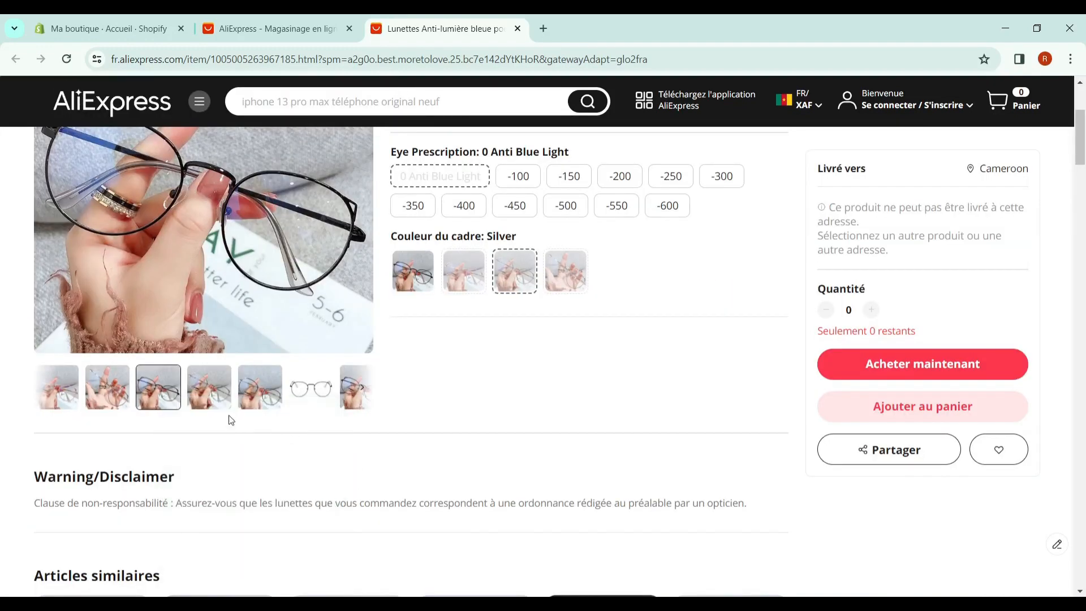
click(459, 371)
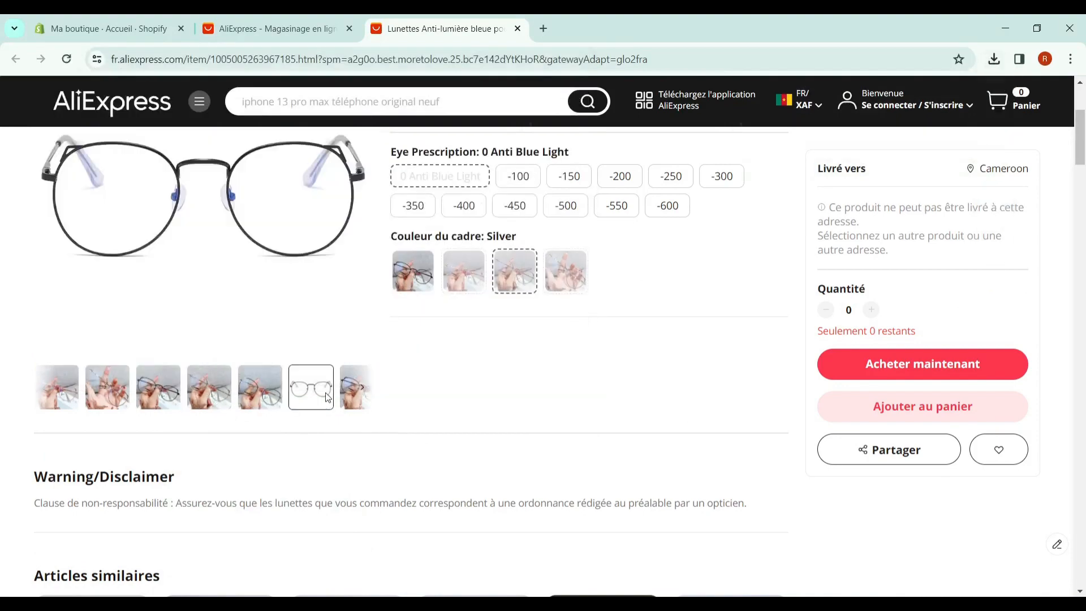
Save the product's fifth gallery image as a WEBP file in the Téléchargements folder.
right_click(270, 387)
click(356, 423)
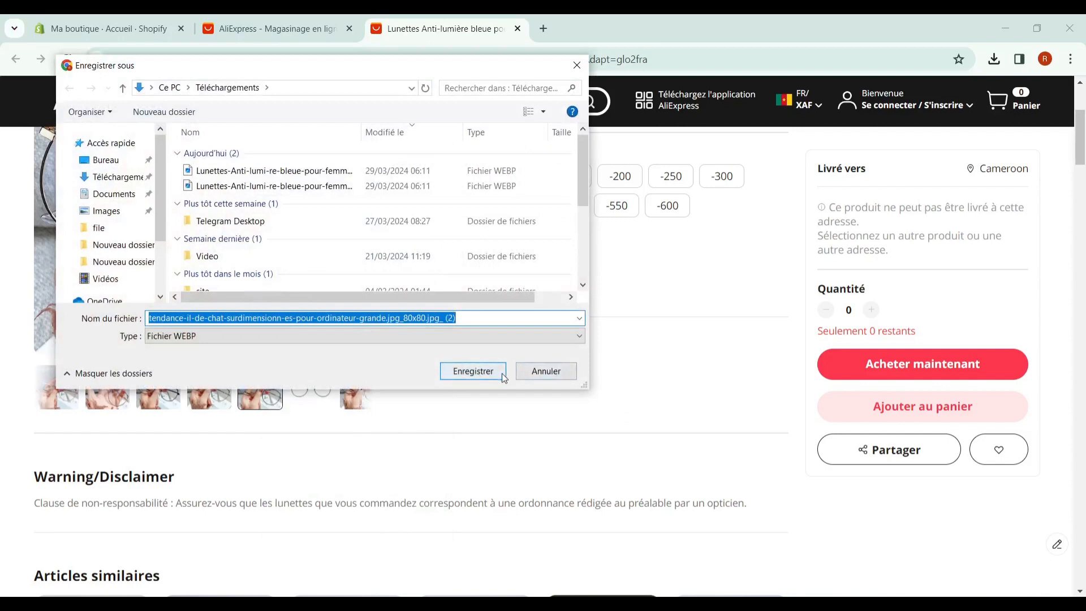
click(486, 371)
scroll(486, 379, up, 3)
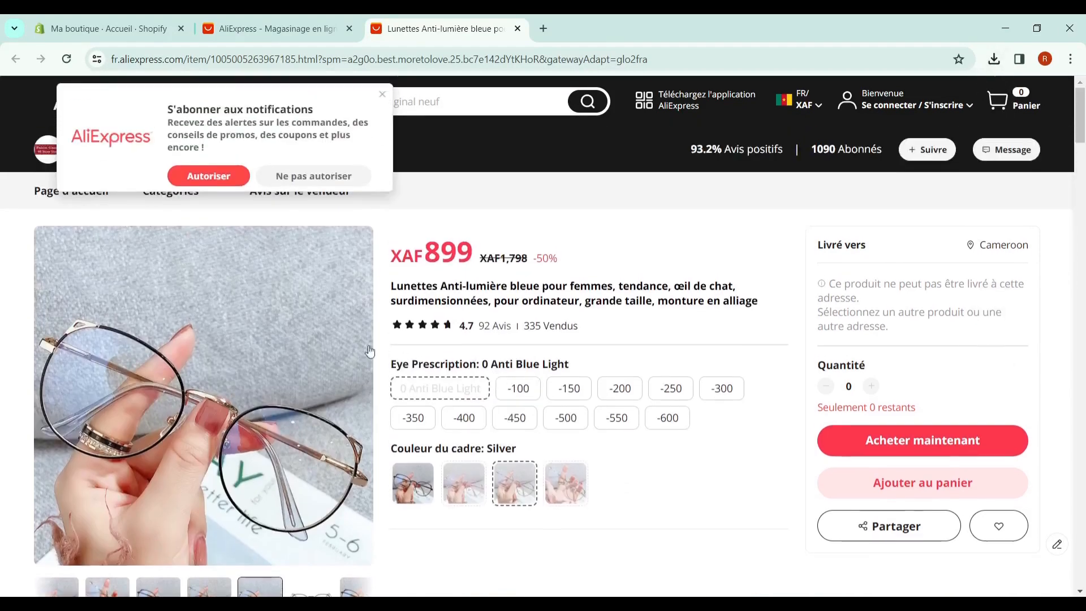
Switch to the Shopify admin and start adding a new product to the store.
click(113, 28)
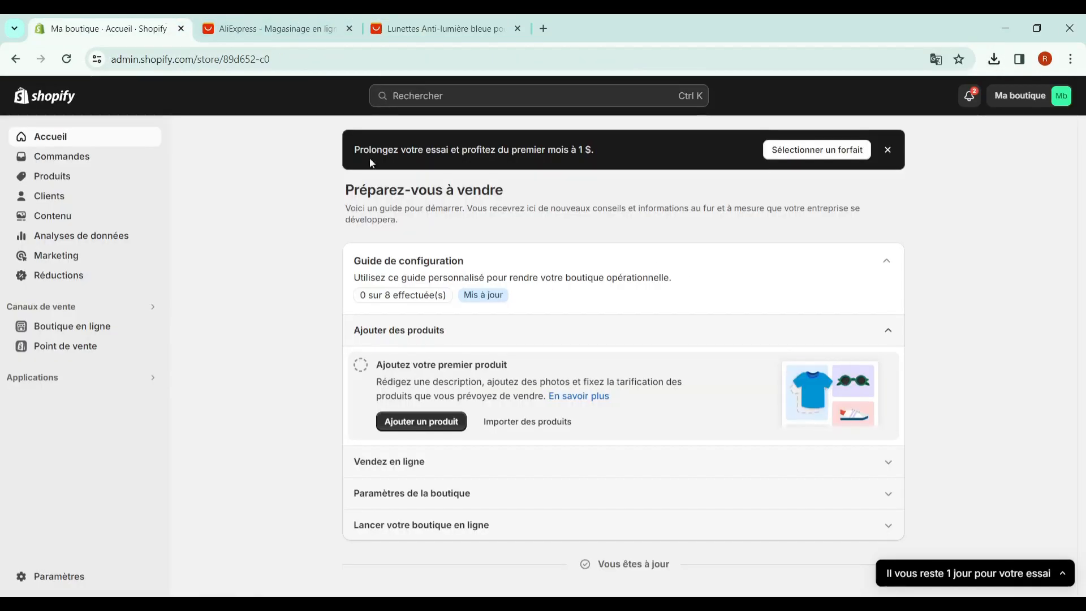
click(68, 190)
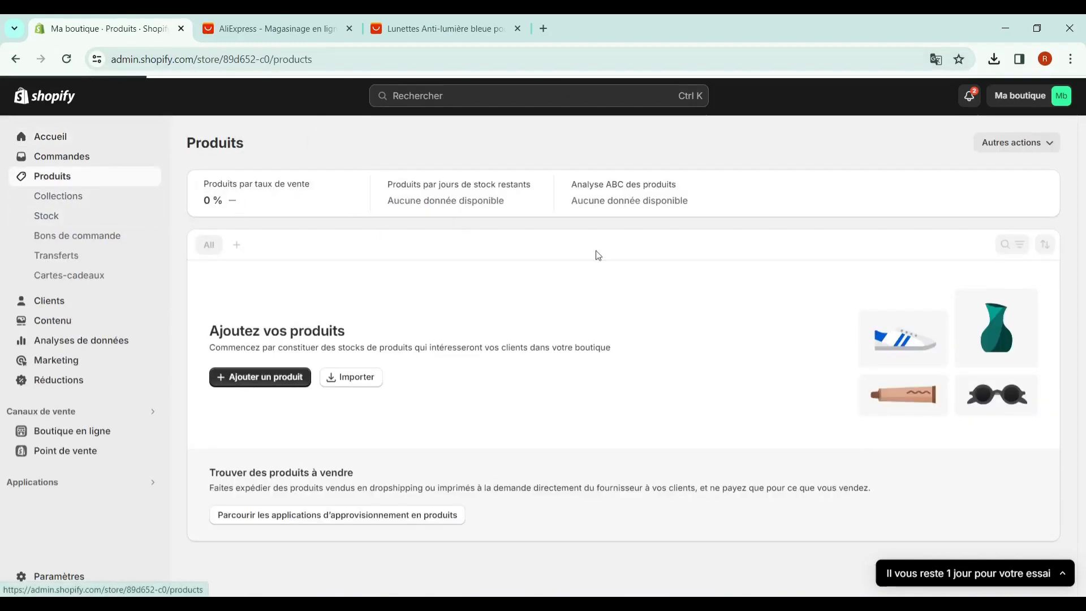
click(264, 384)
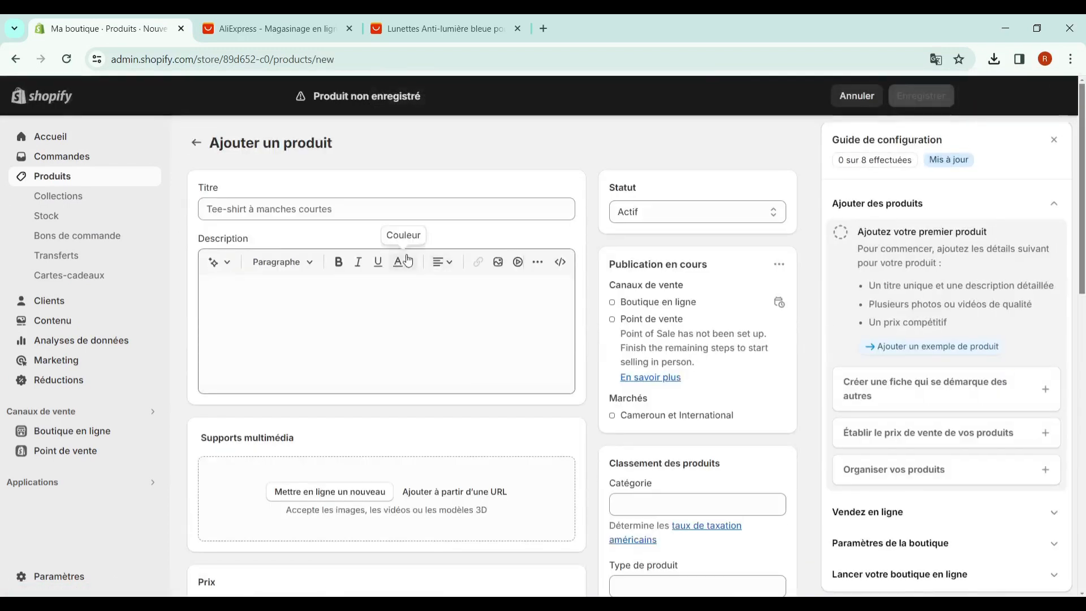
Copy the full product title from the AliExpress glasses page into the title of the new Shopify product.
click(398, 214)
click(318, 15)
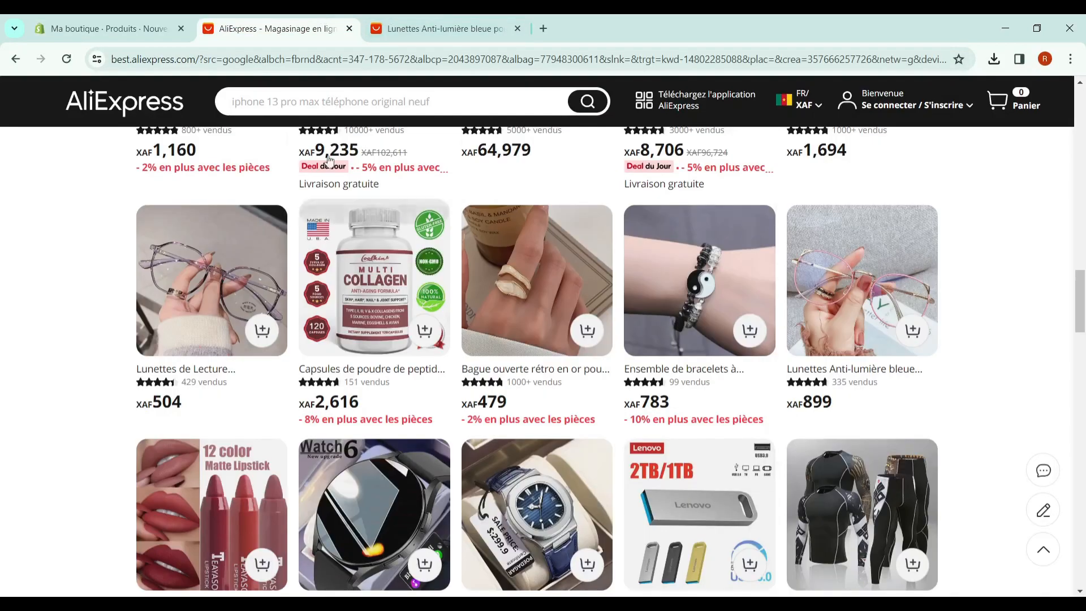
click(487, 16)
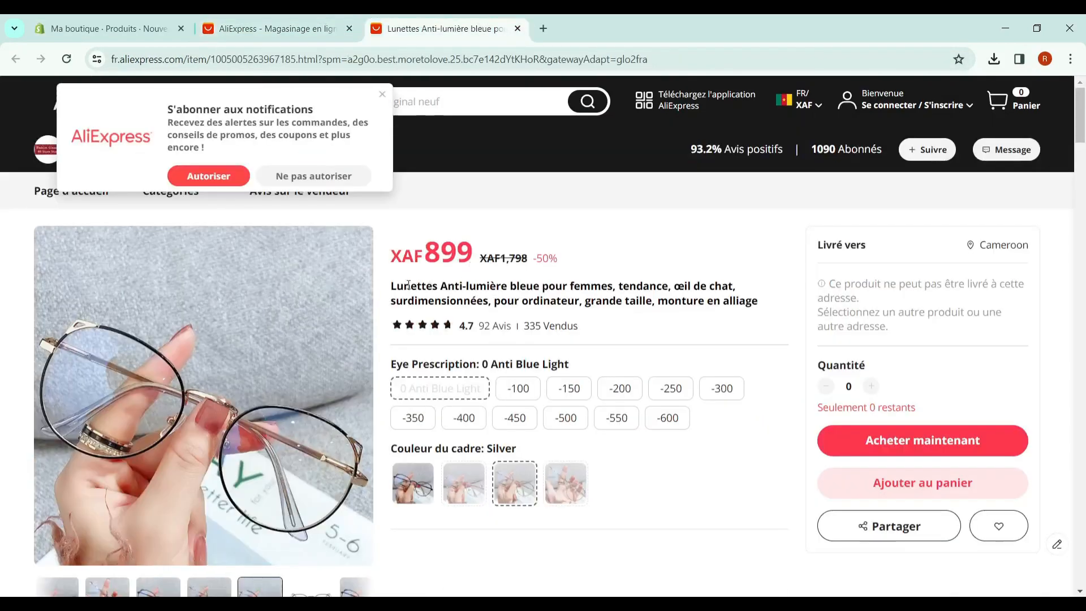
drag(392, 284, 757, 300)
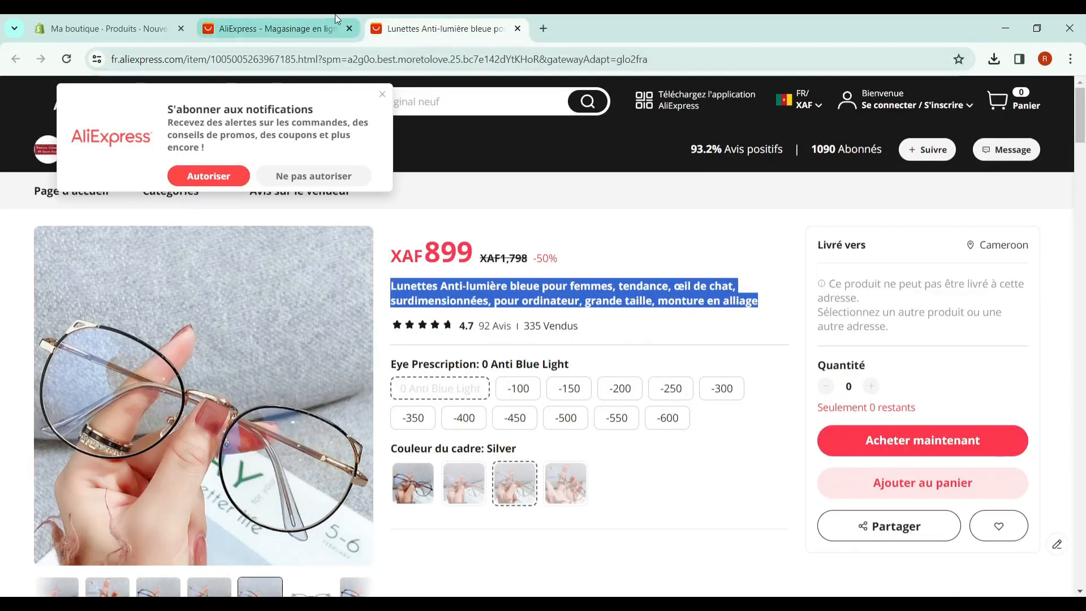
click(277, 28)
click(113, 28)
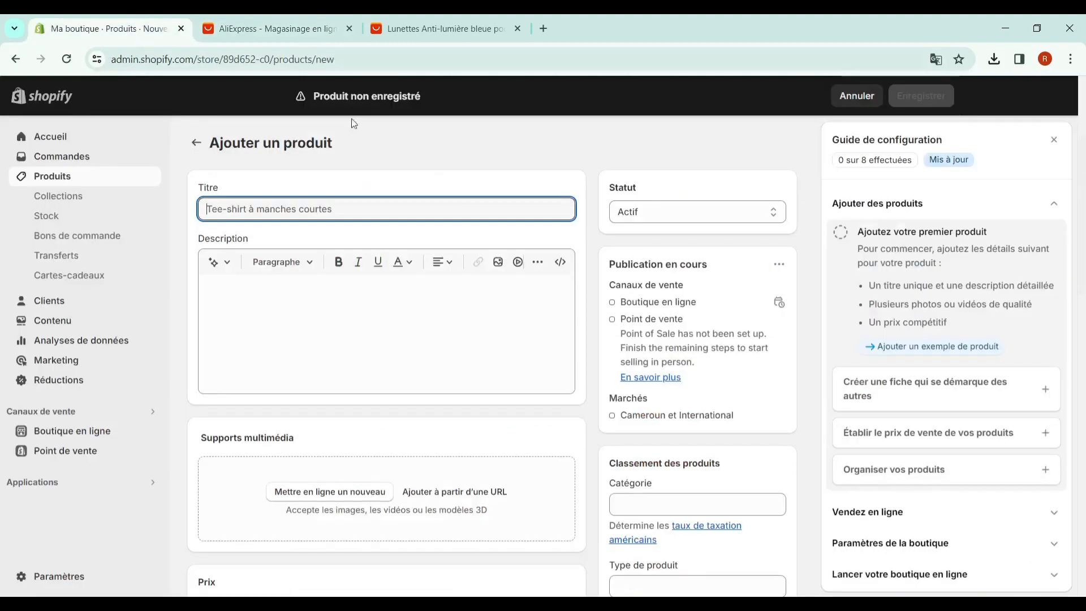
right_click(462, 211)
click(538, 344)
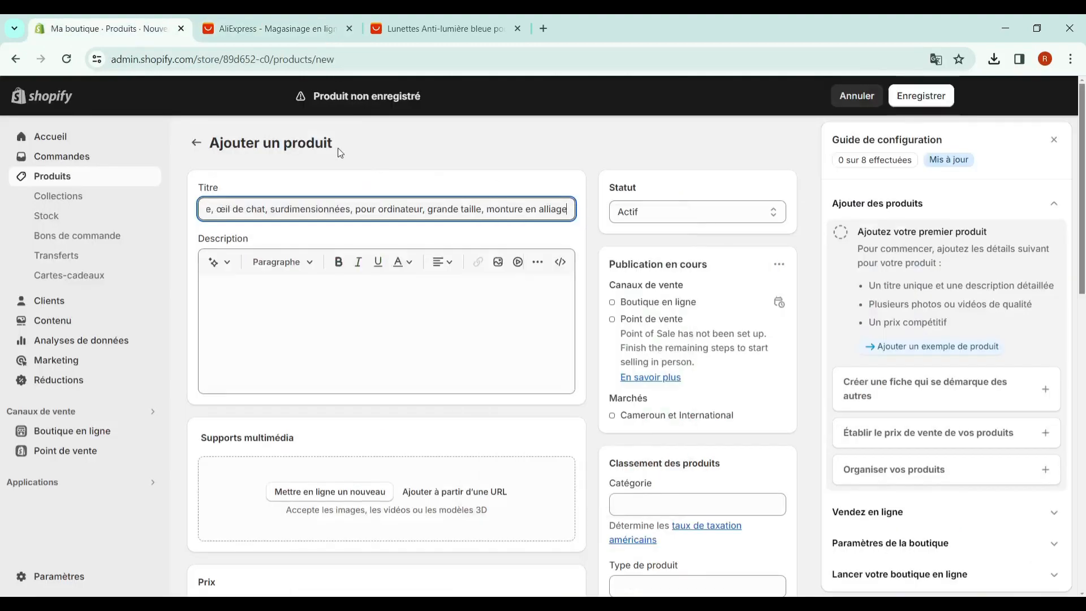
Check the AliExpress page for a description, then generate a Shopify product description from the keywords "lunnette, belle, pour fmme".
click(351, 285)
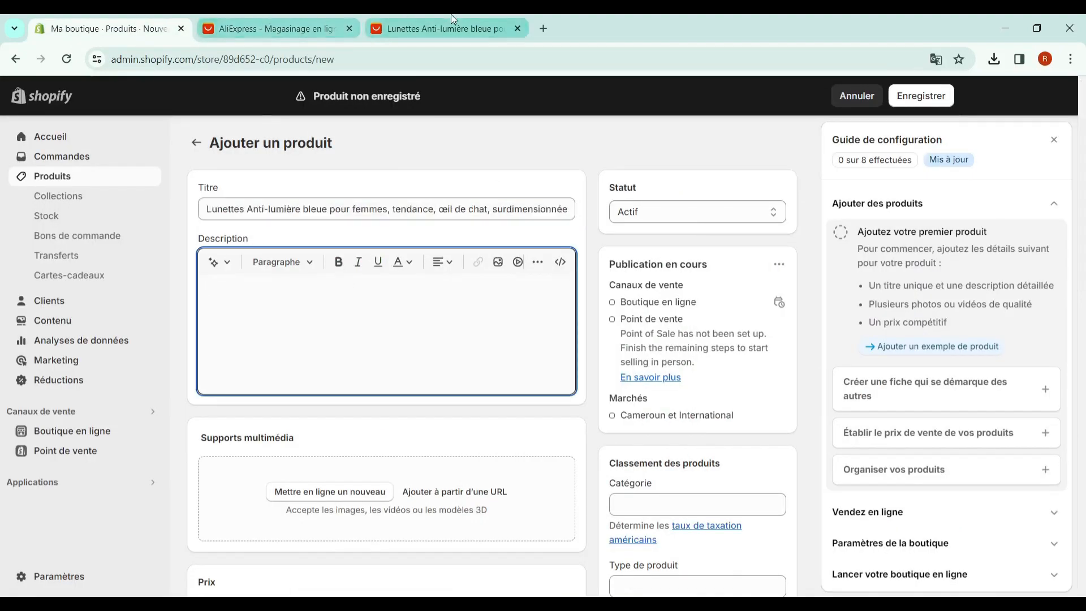
click(438, 29)
scroll(491, 422, down, 3)
scroll(396, 282, up, 1)
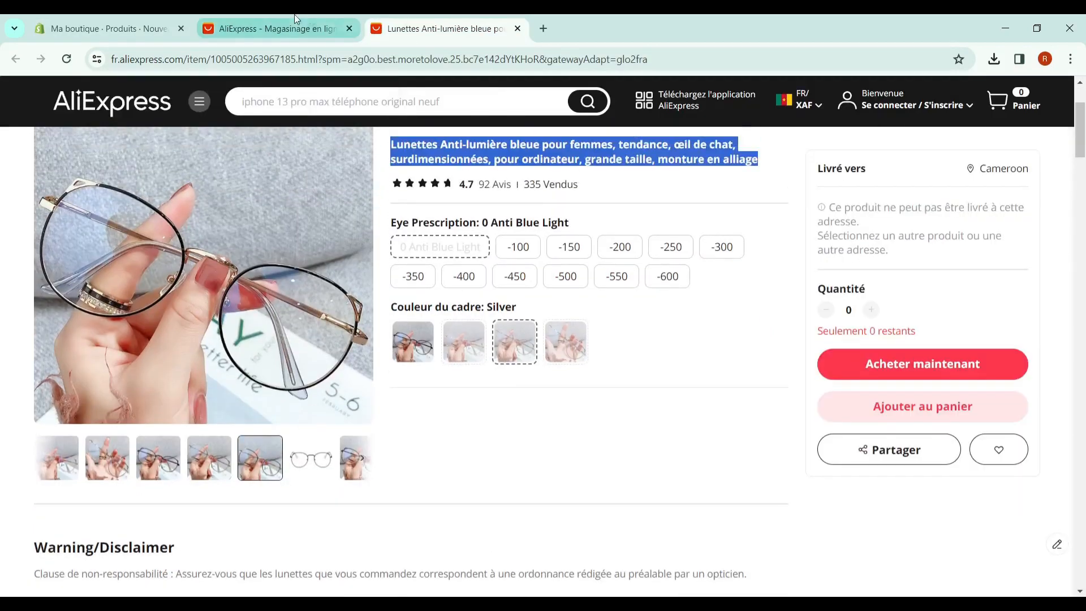
click(107, 28)
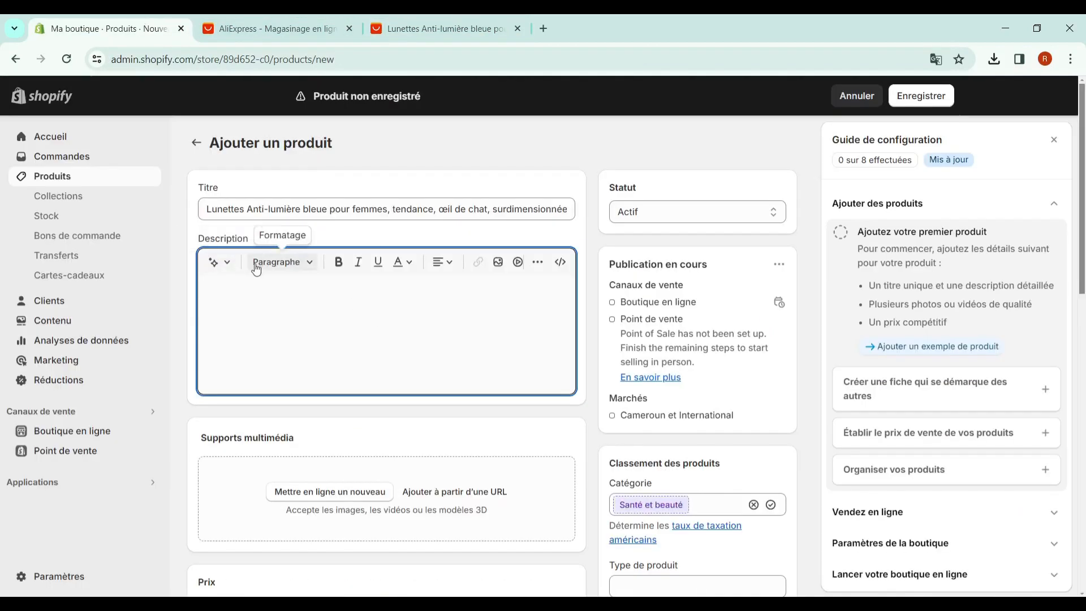
click(221, 262)
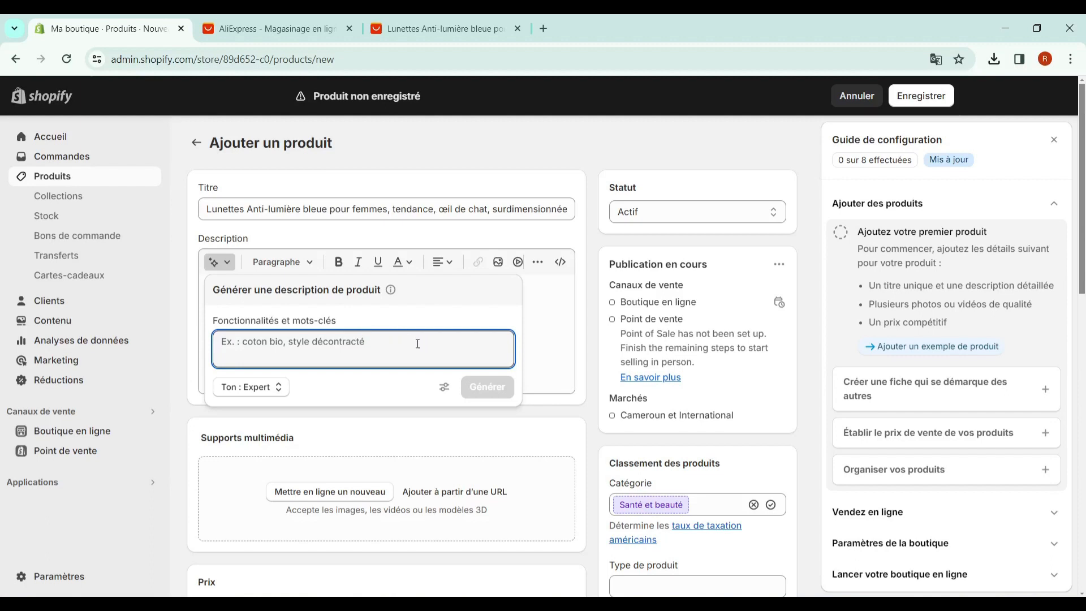
text(lunnette)
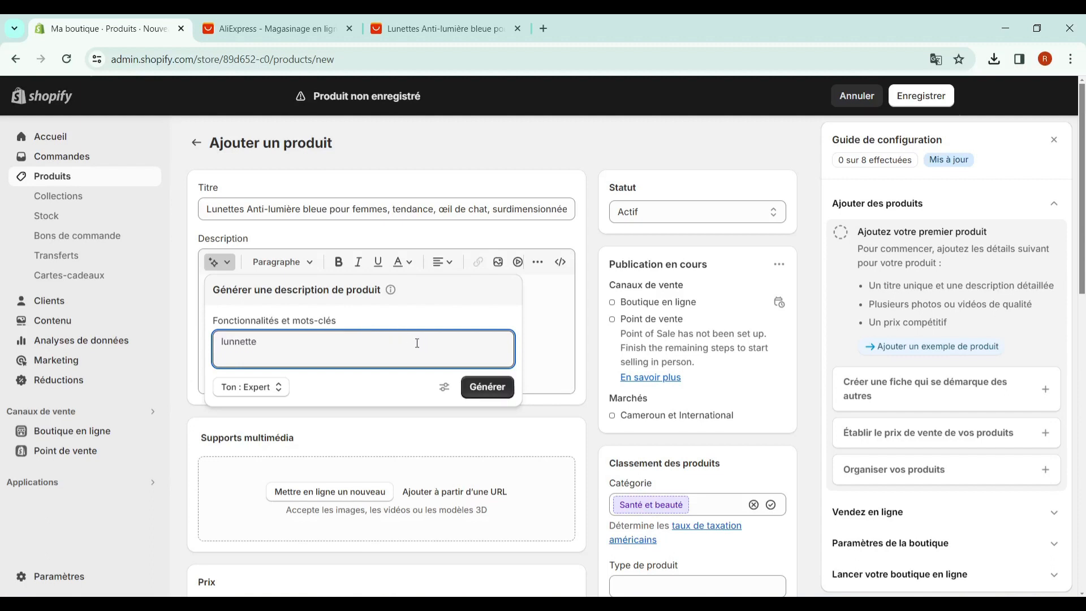
text(, belle, pour fmme)
click(485, 386)
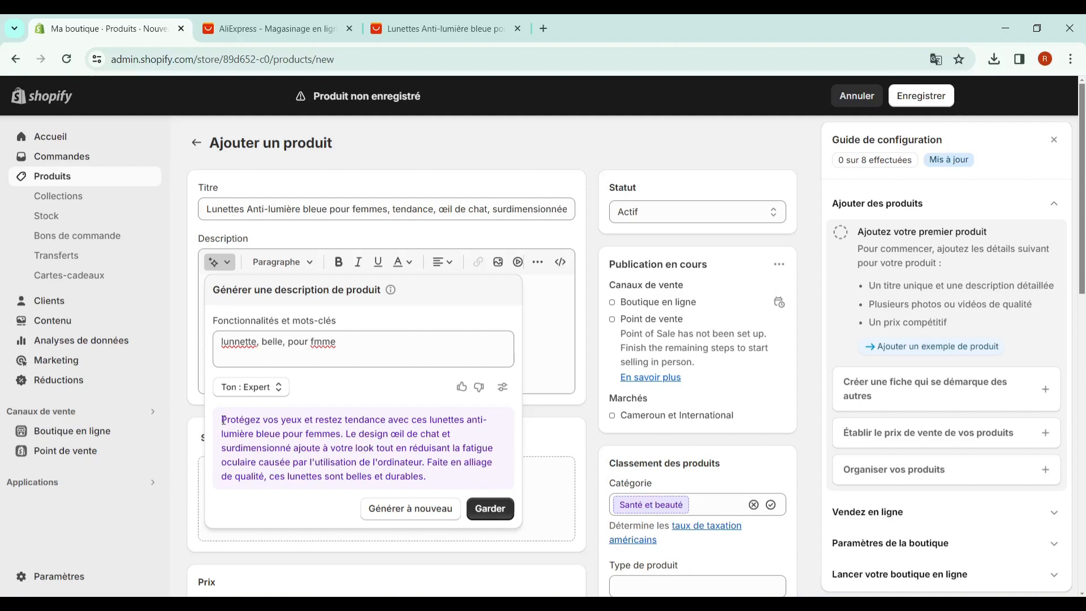
Copy the generated text and keep it as the product's description.
drag(223, 419, 438, 480)
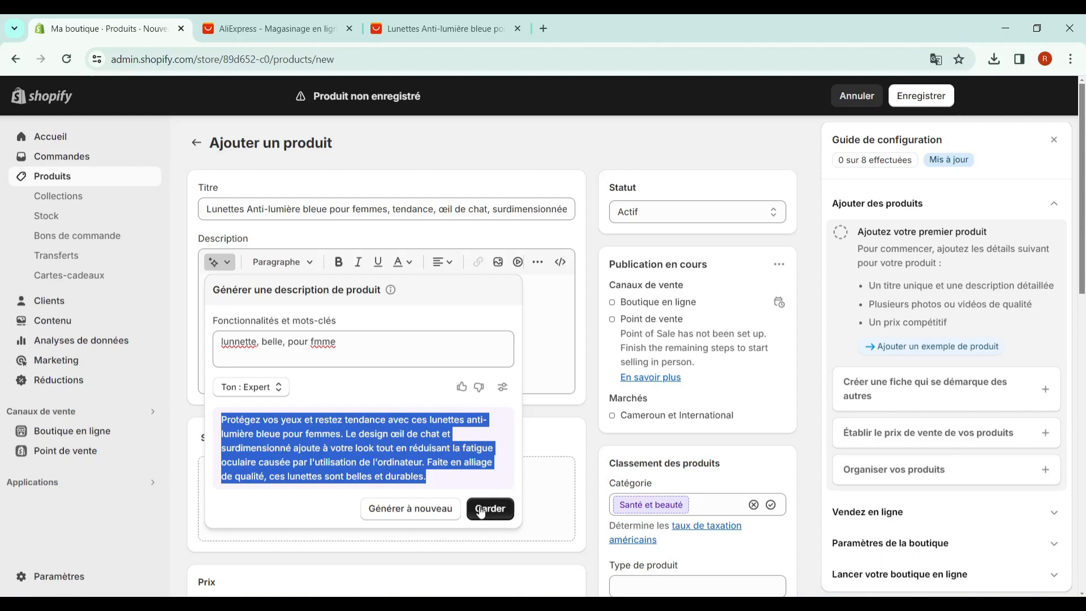
right_click(368, 489)
click(385, 336)
click(490, 509)
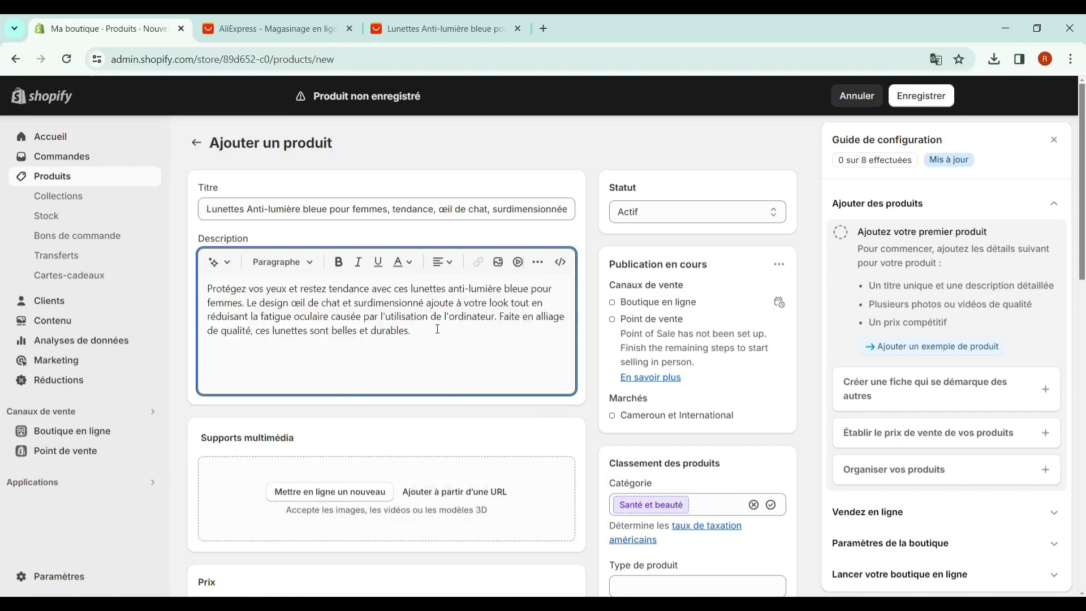
Upload the most recent Lunettes-Anti-lumi-re-bleue WEBP image from the Téléchargements folder as the product's media.
scroll(400, 407, down, 4)
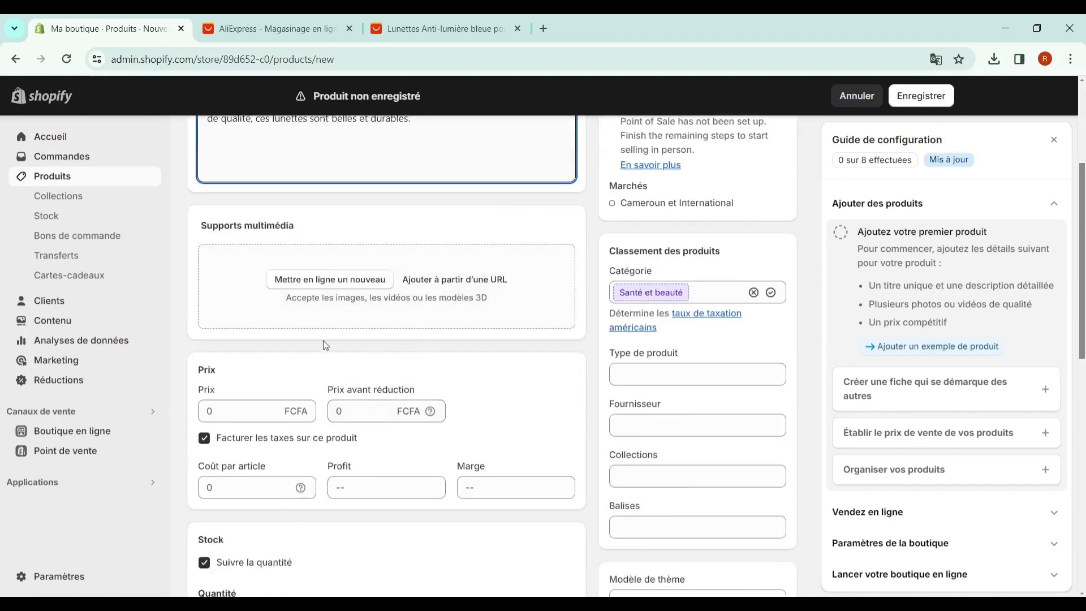
click(339, 287)
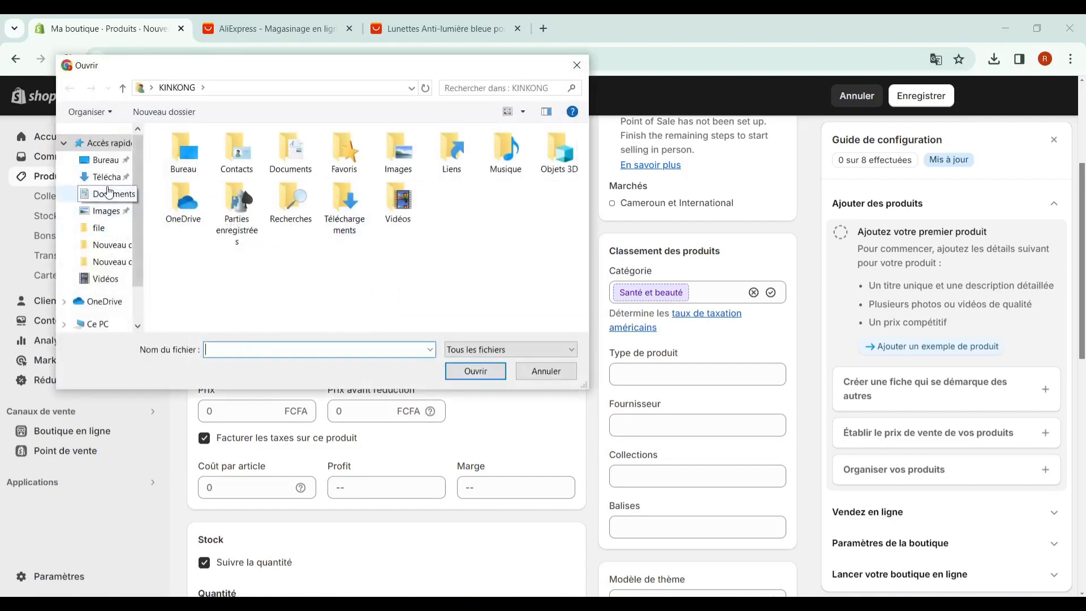
click(107, 176)
click(255, 170)
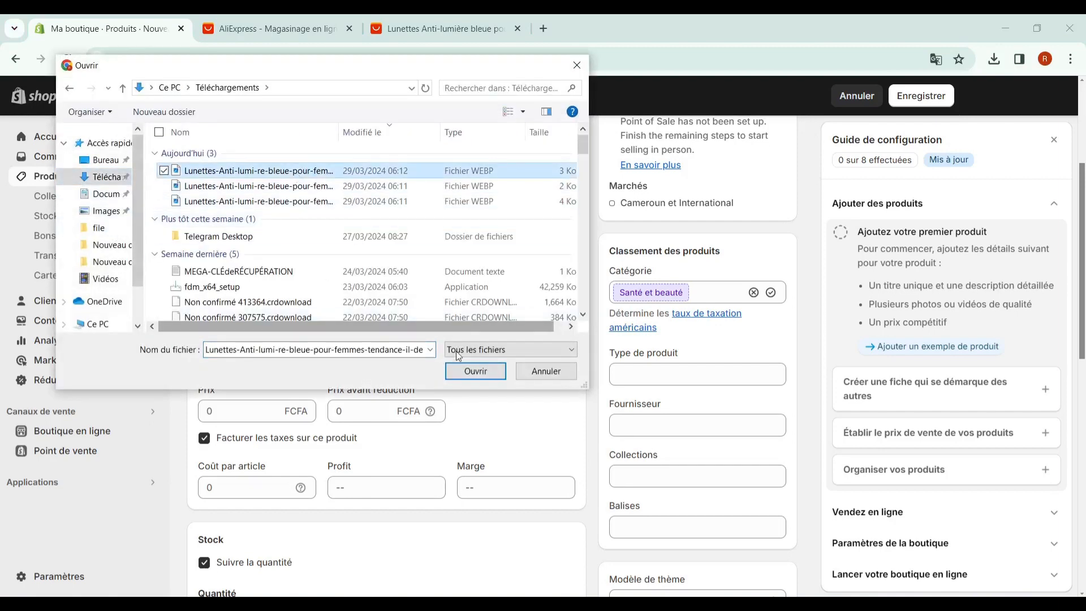
click(475, 371)
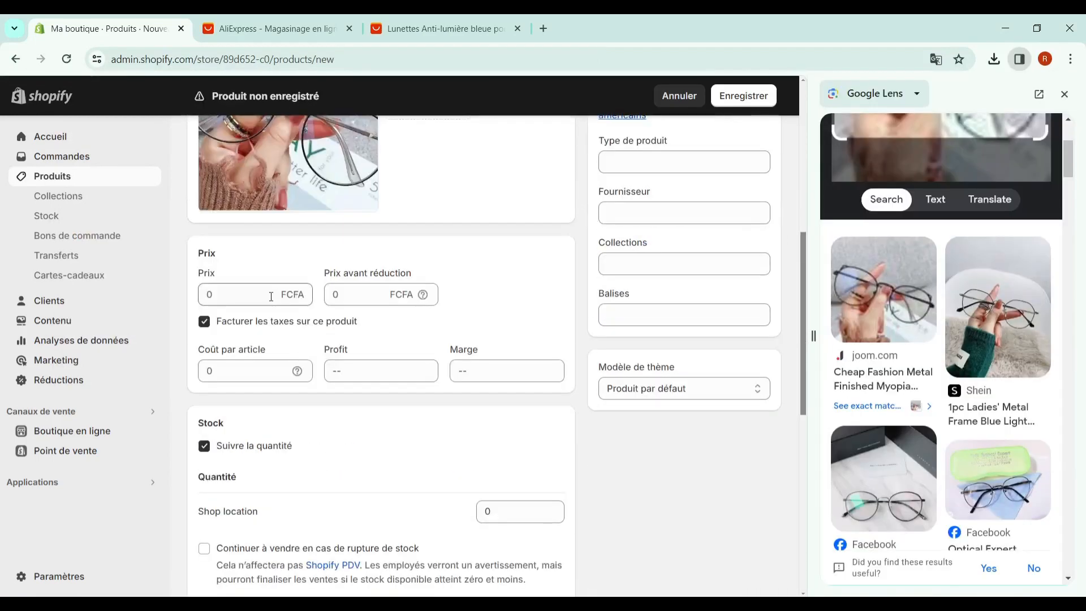
Set the product's price to 40 FCFA.
click(272, 284)
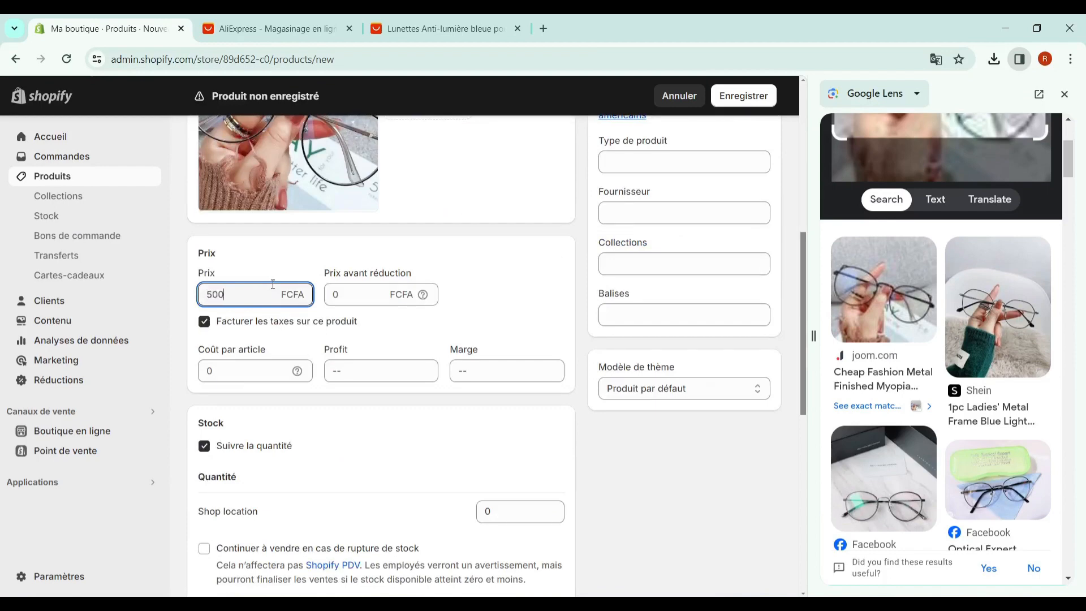
key(BackSpace)
key(BackSpace)
key(BackSpace)
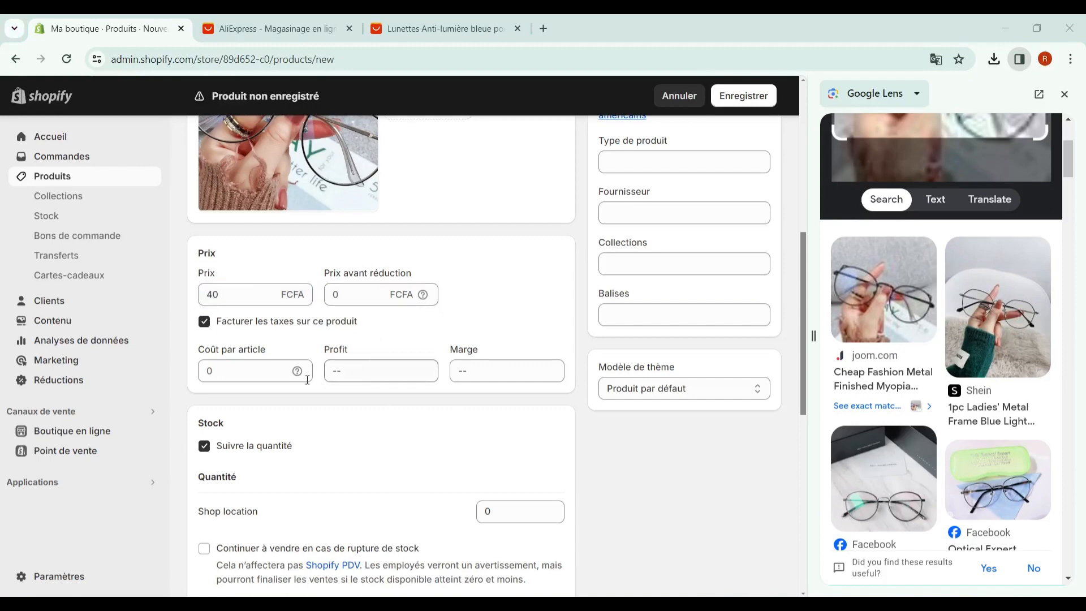
Set the product's cost per item to 25 FCFA.
click(229, 366)
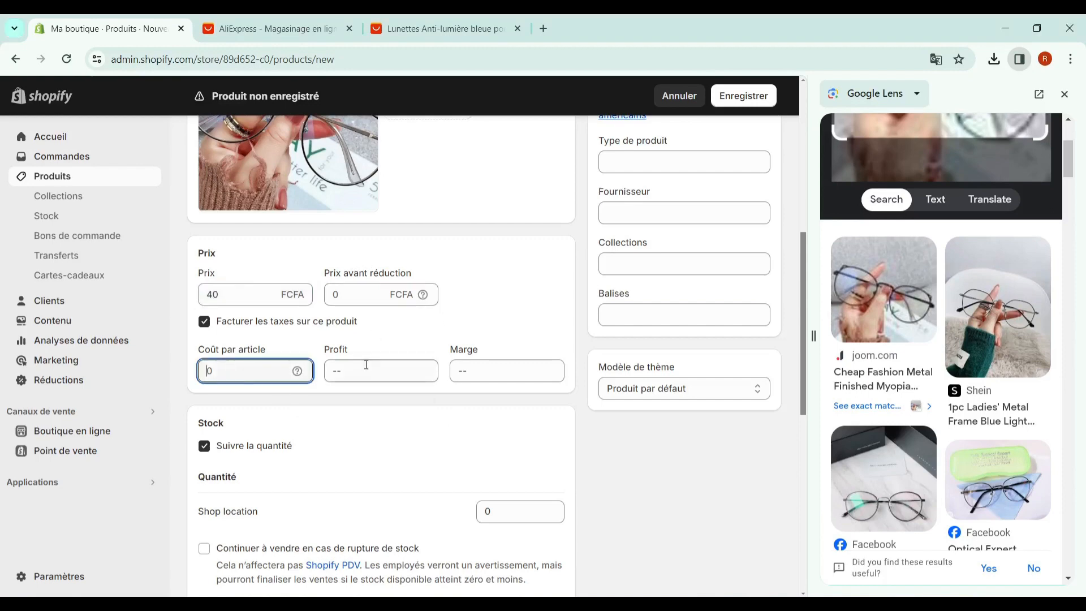
click(380, 379)
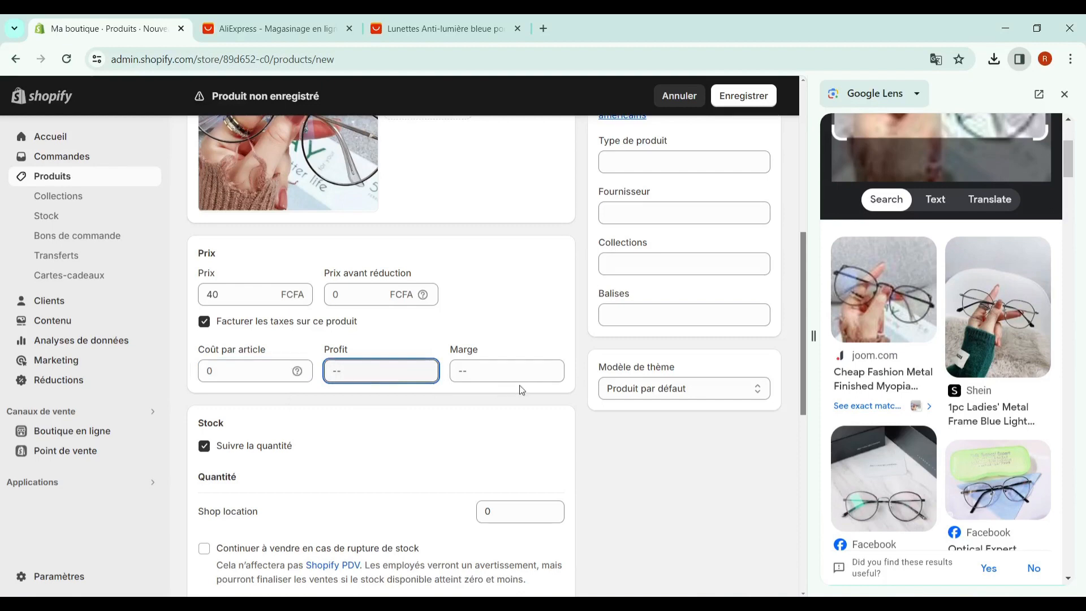
click(262, 374)
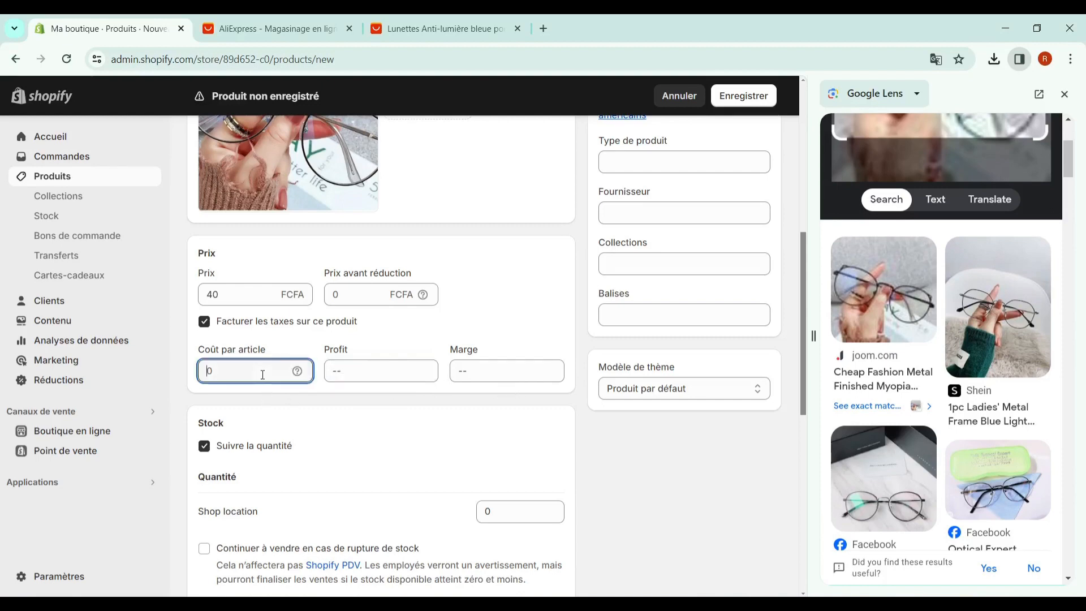
click(348, 288)
Examine the product's stock and shipping settings and the option names offered for variants.
scroll(264, 248, down, 5)
scroll(378, 286, down, 1)
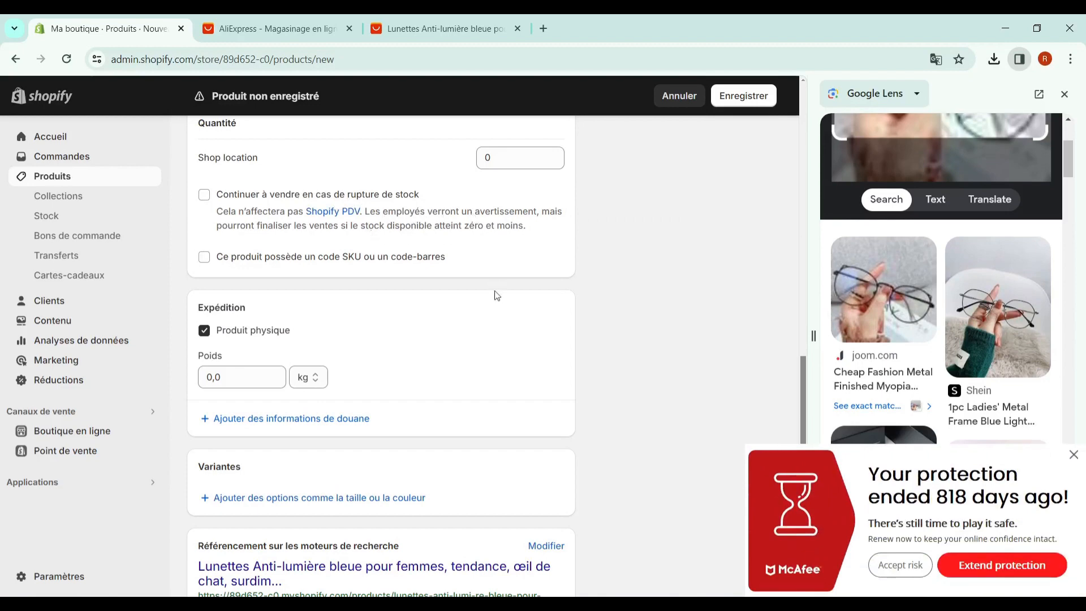
scroll(438, 278, down, 1)
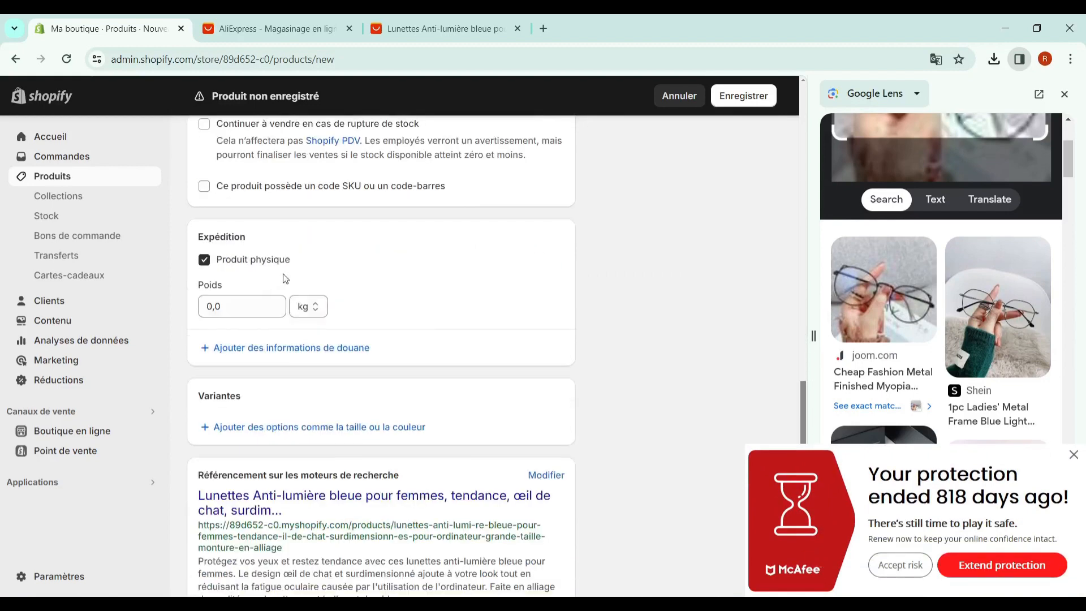
scroll(436, 307, up, 2)
scroll(431, 320, down, 3)
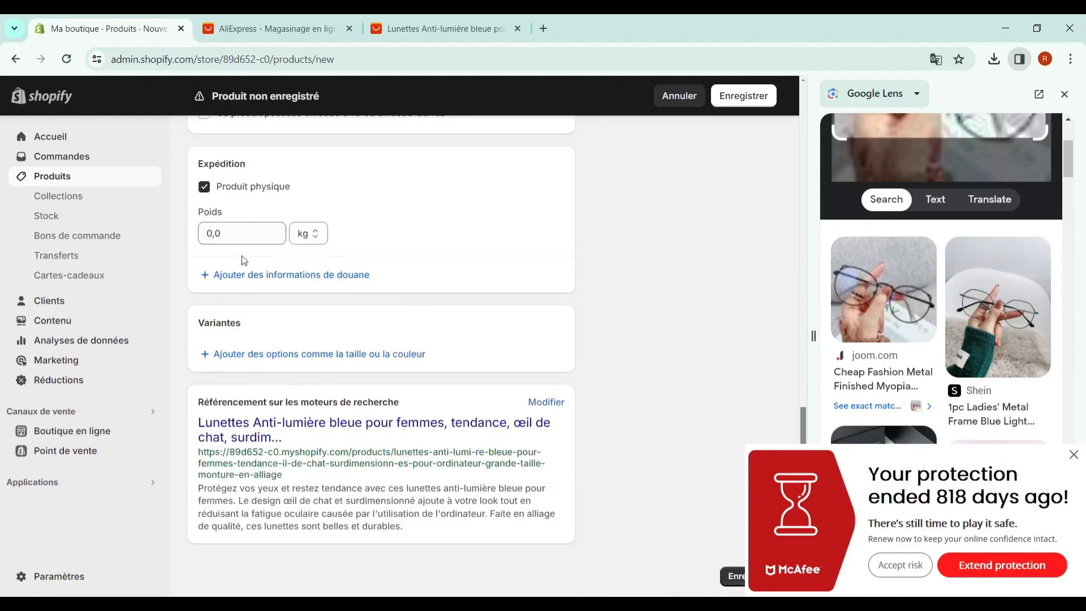
click(350, 355)
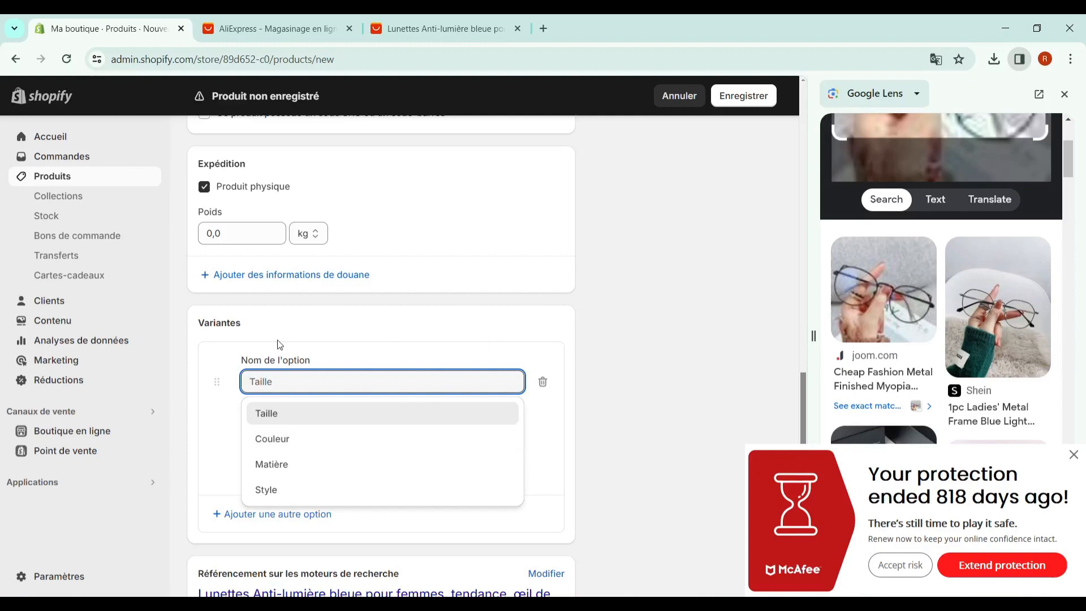
click(683, 342)
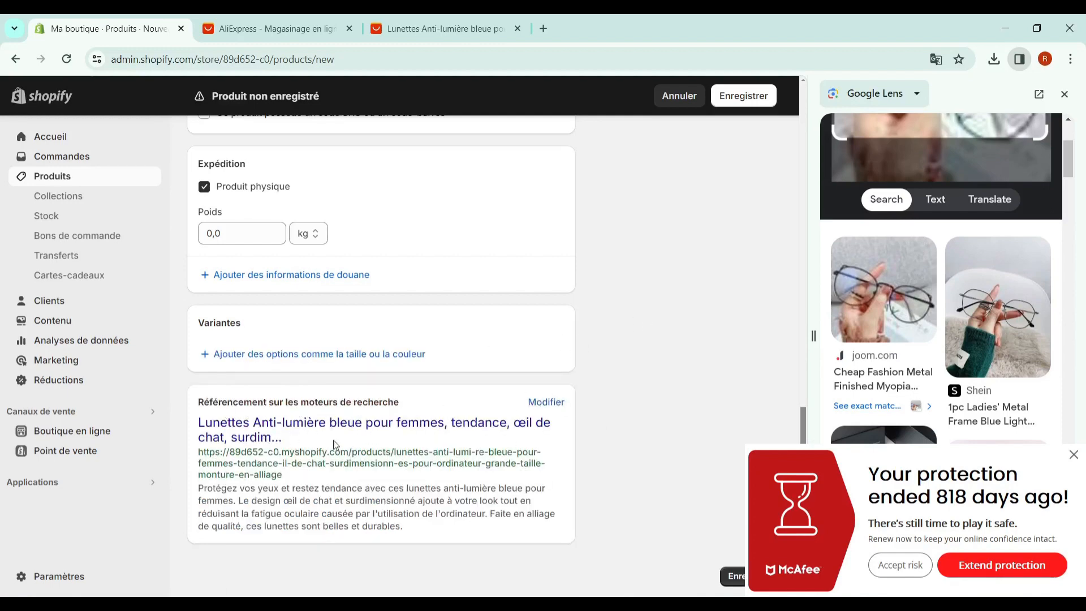
Classify the product under the category Vêtements et accessoires and set its product type to "beaute".
scroll(500, 453, up, 15)
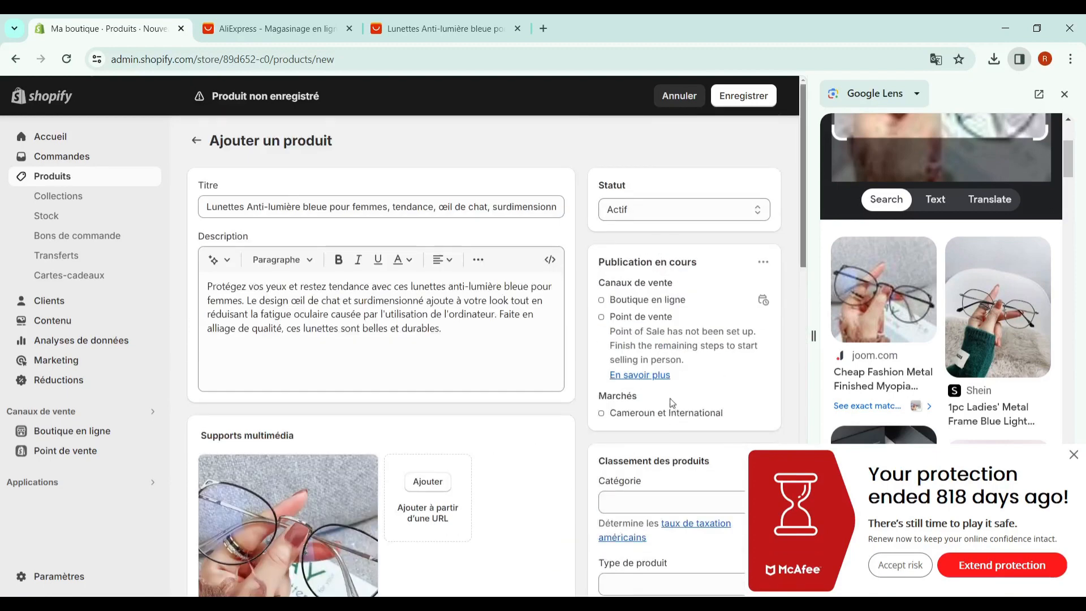
scroll(679, 396, down, 3)
click(690, 365)
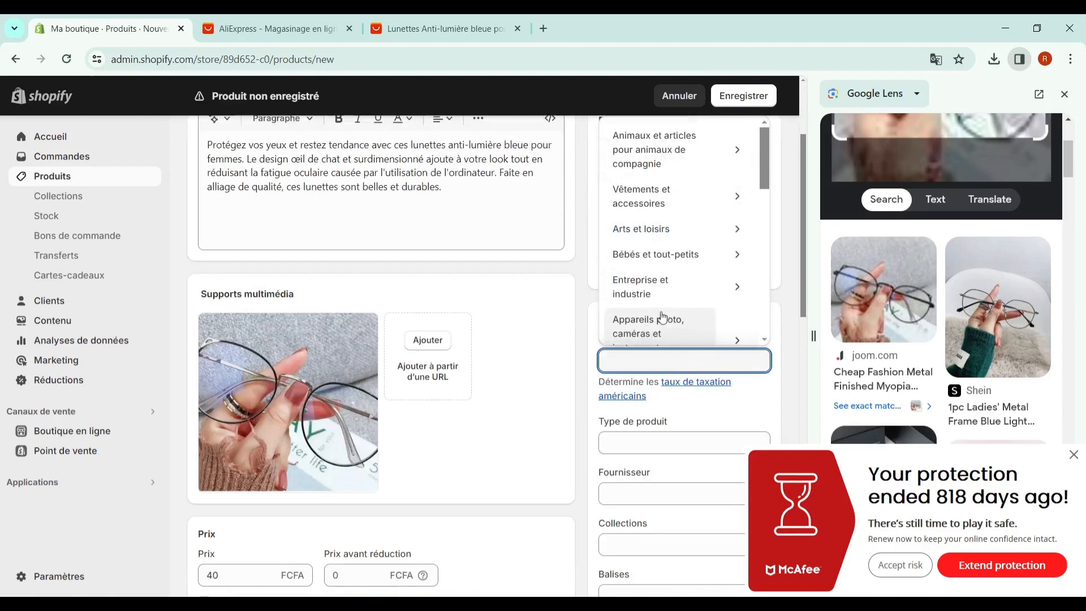
click(683, 214)
scroll(681, 401, down, 1)
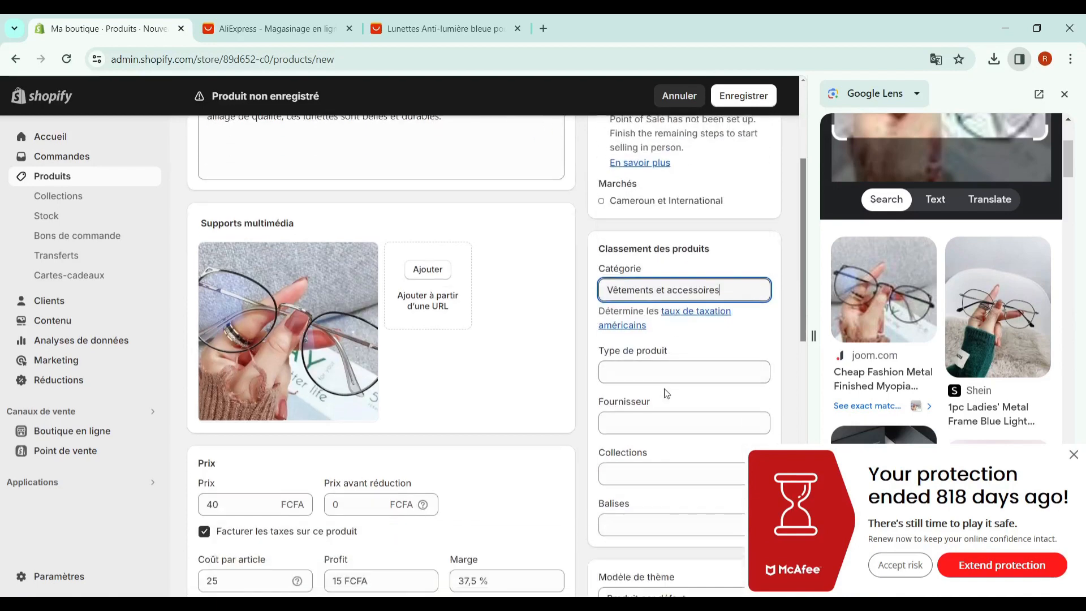
click(663, 370)
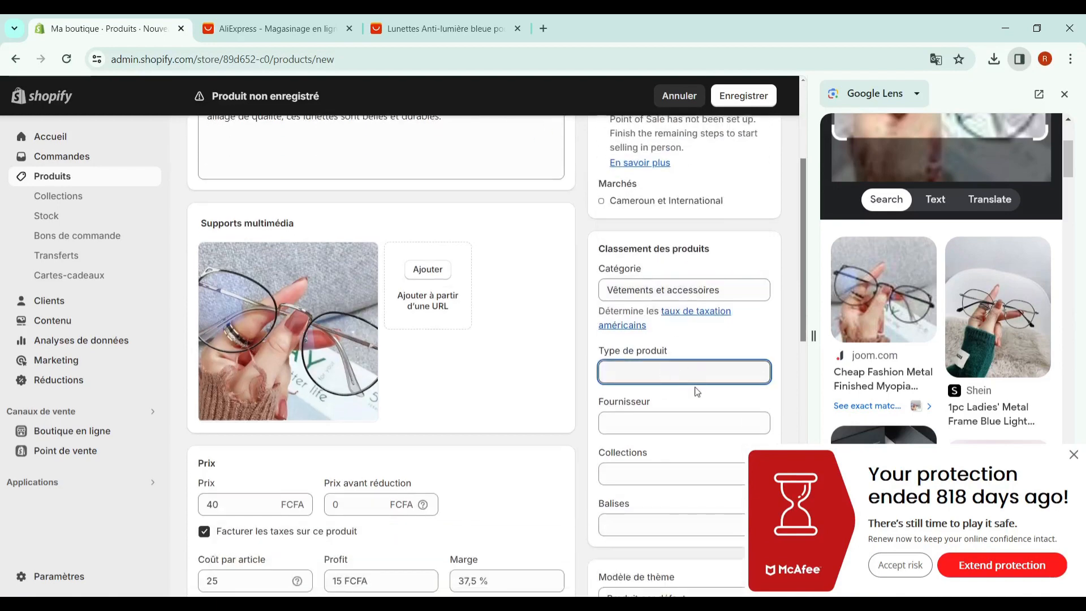
text(beaute)
click(637, 422)
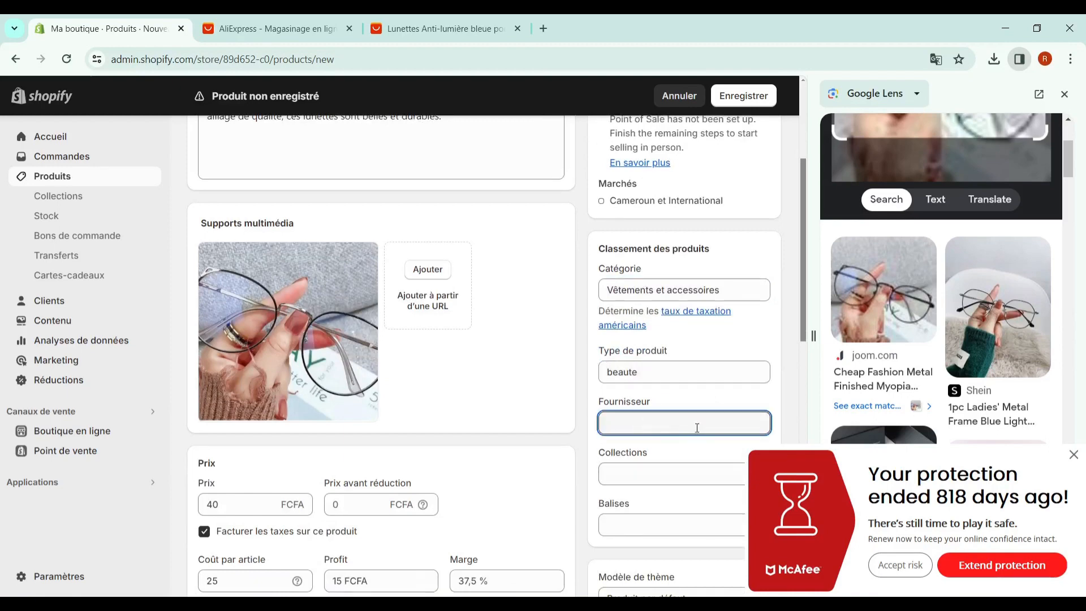
Try to assign the product to the Page d'accueil collection.
scroll(697, 427, down, 1)
click(719, 406)
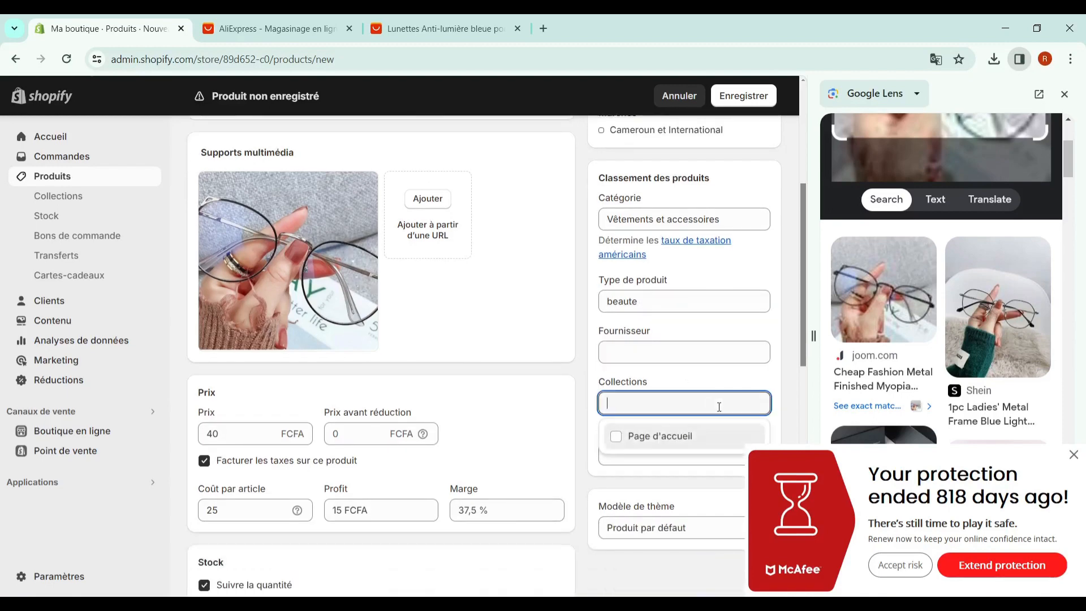
click(715, 446)
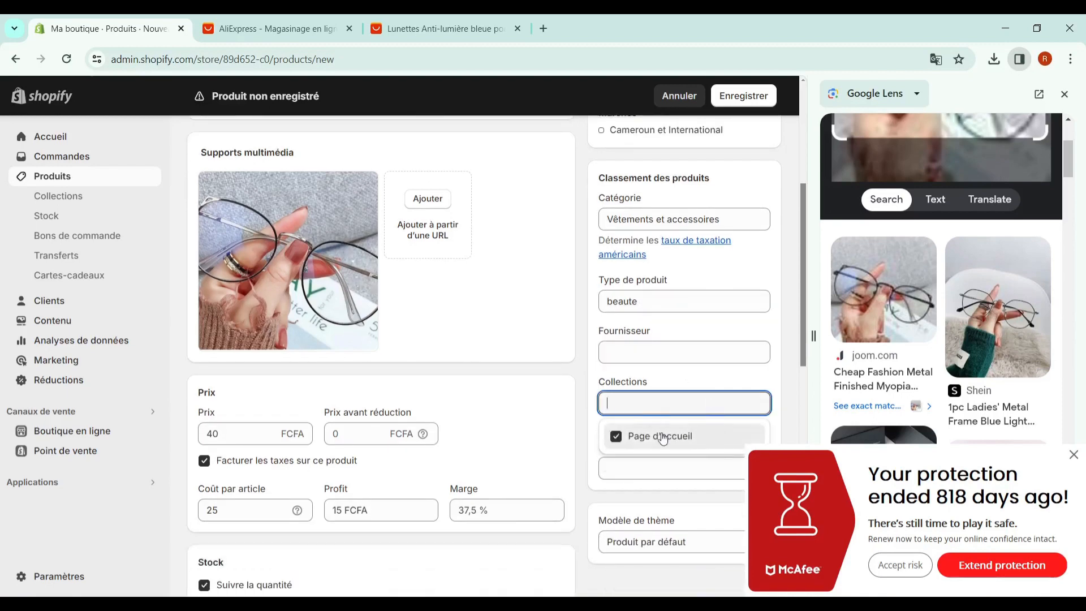
Add the tags "lunette" and "beaute femme" to the product.
scroll(691, 381, down, 1)
click(694, 383)
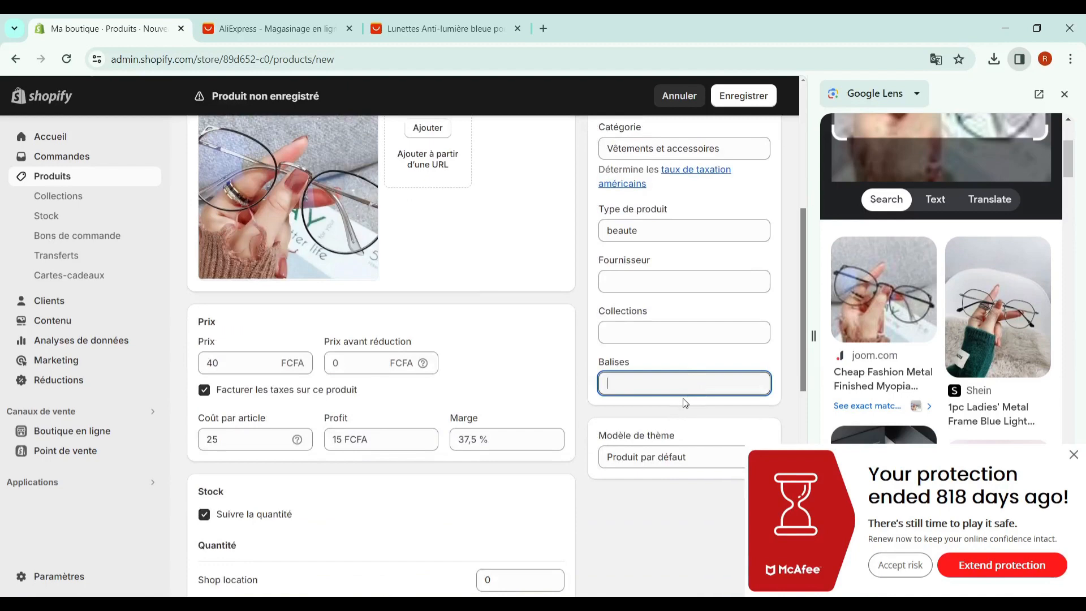
text(lunette)
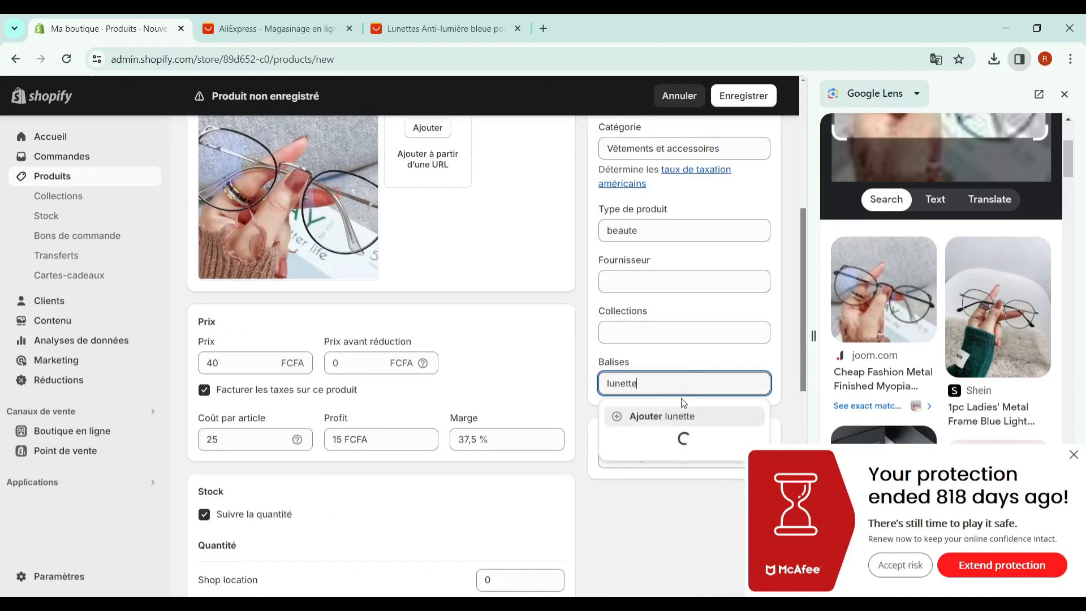
key(Return)
text(beaut)
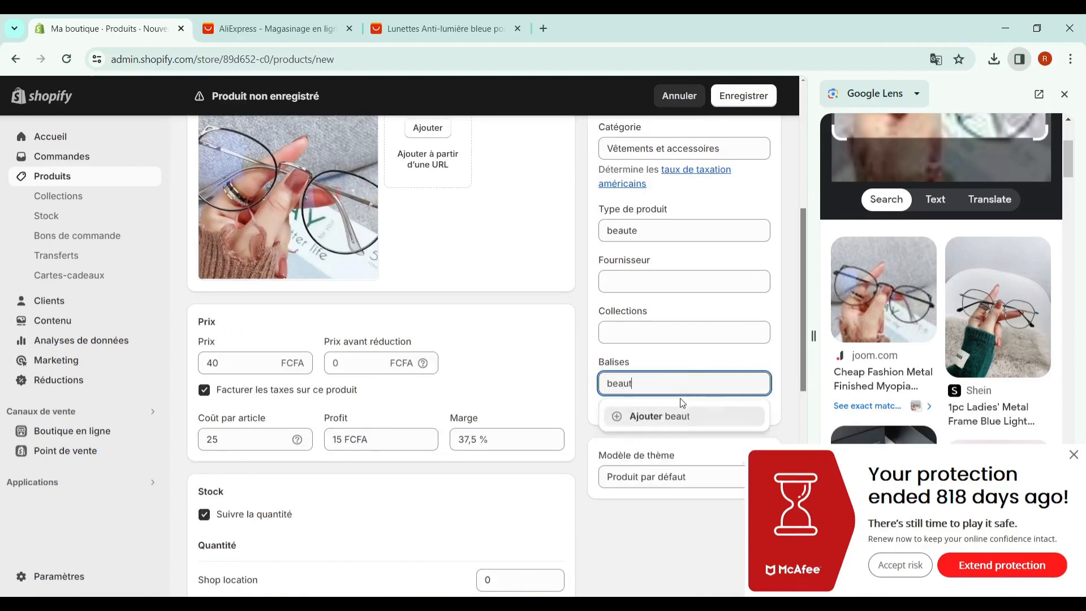
text(e femme)
key(Return)
Dismiss the McAfee notice, check the completed product form, and save the new product.
scroll(707, 401, down, 3)
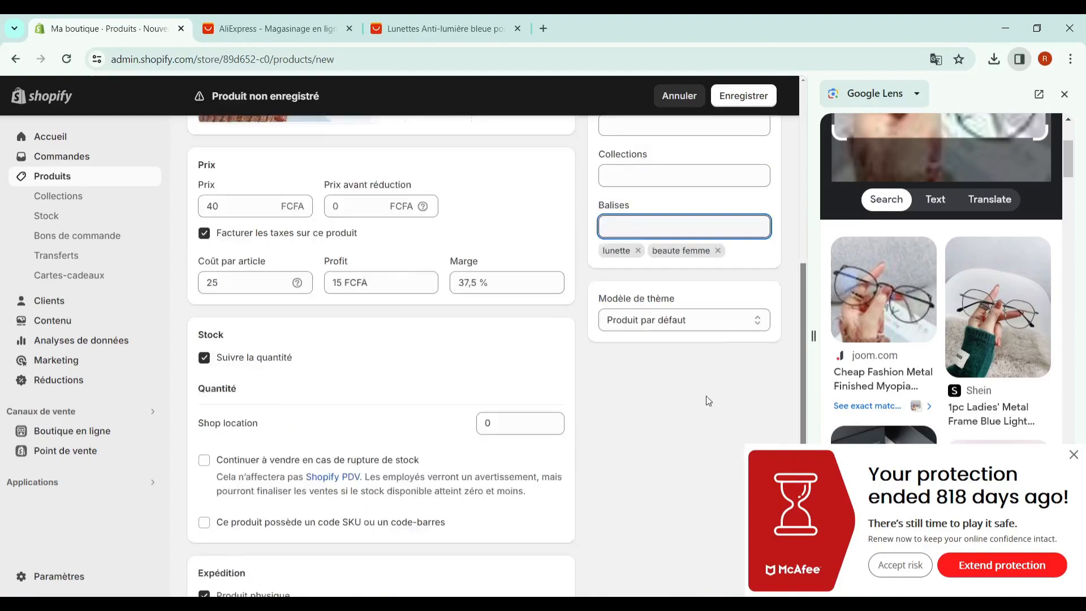
scroll(647, 300, down, 3)
scroll(613, 330, up, 7)
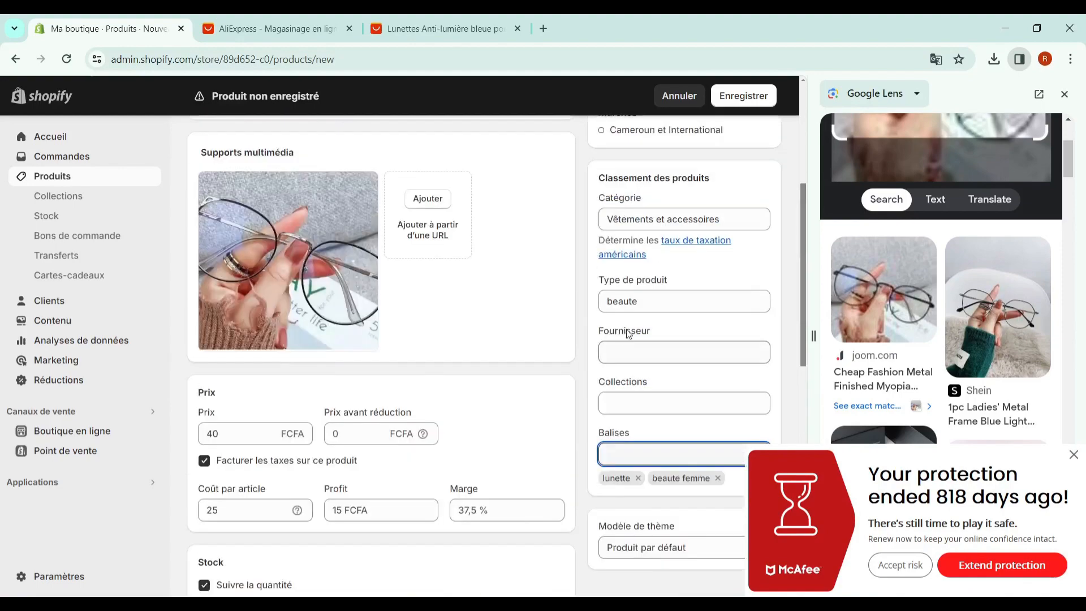
scroll(611, 320, up, 5)
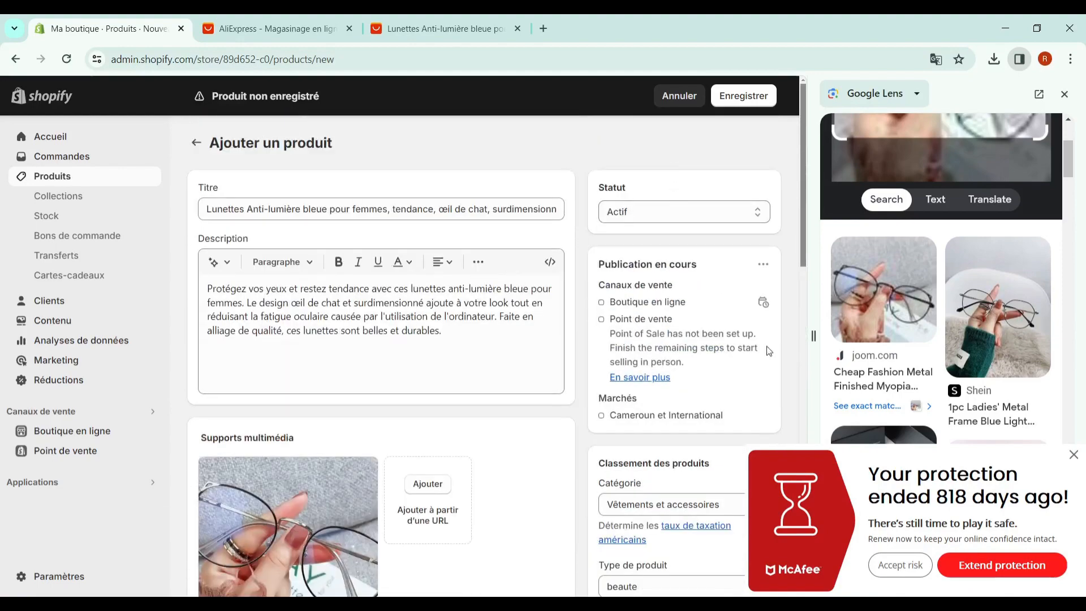
click(1074, 454)
scroll(995, 367, down, 7)
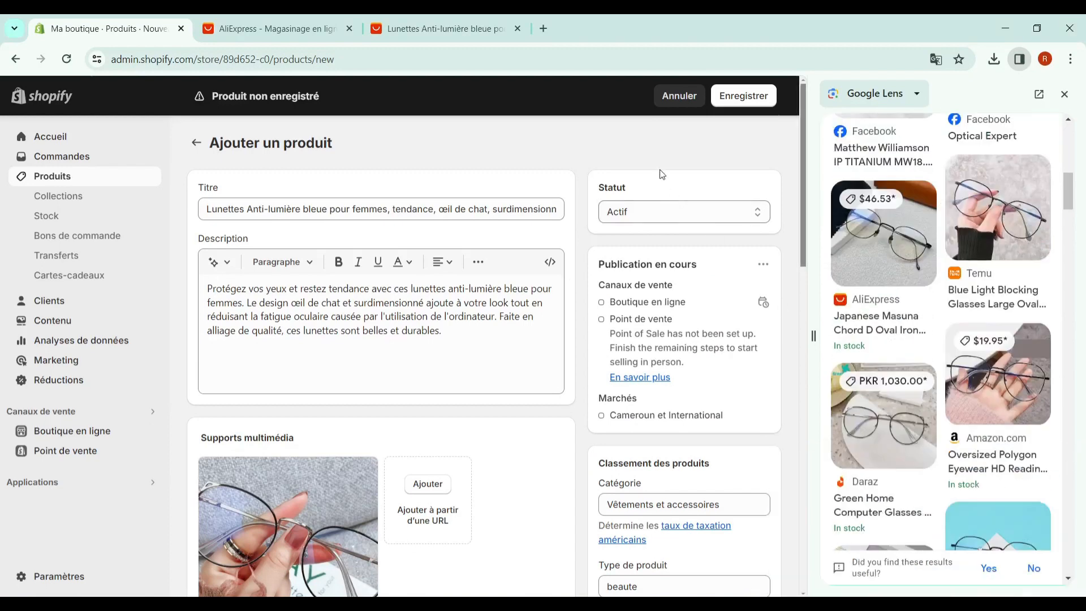
click(745, 97)
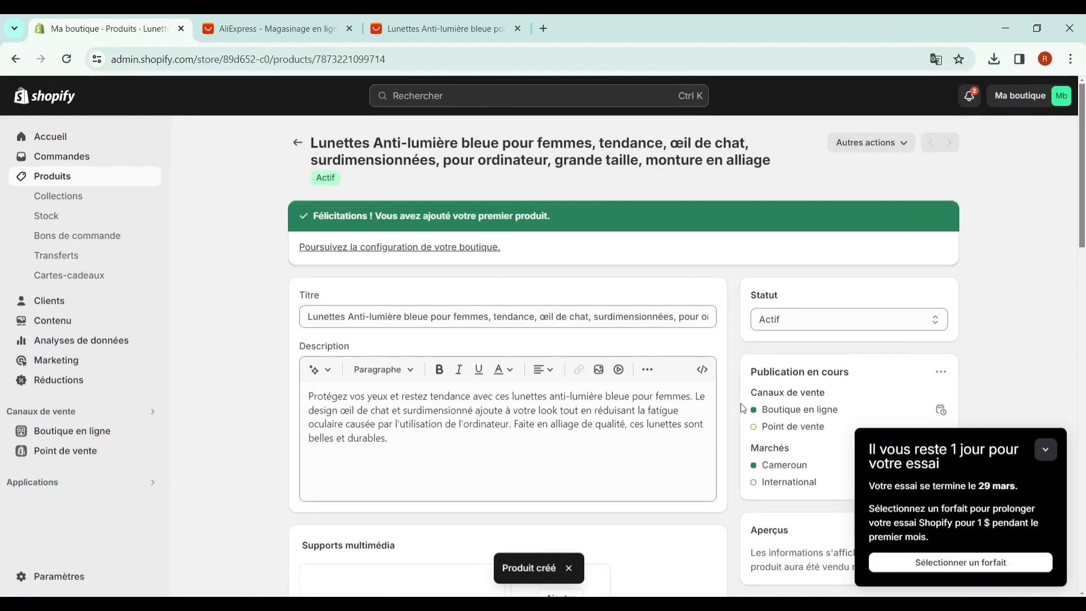
Add the free Craft theme to the online store's theme library and publish it as the current theme.
click(72, 433)
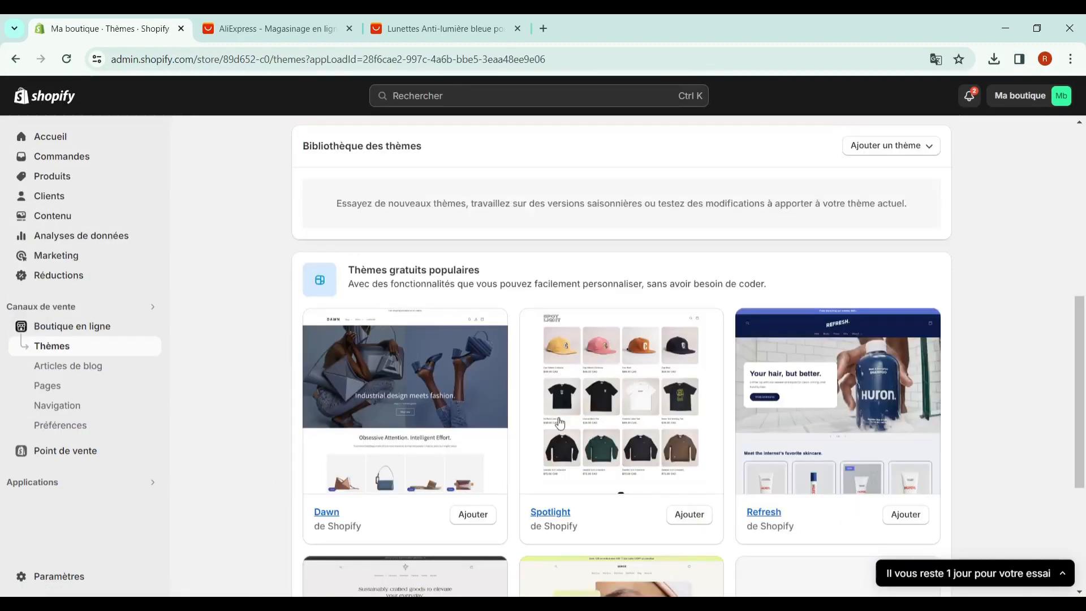
scroll(808, 432, down, 3)
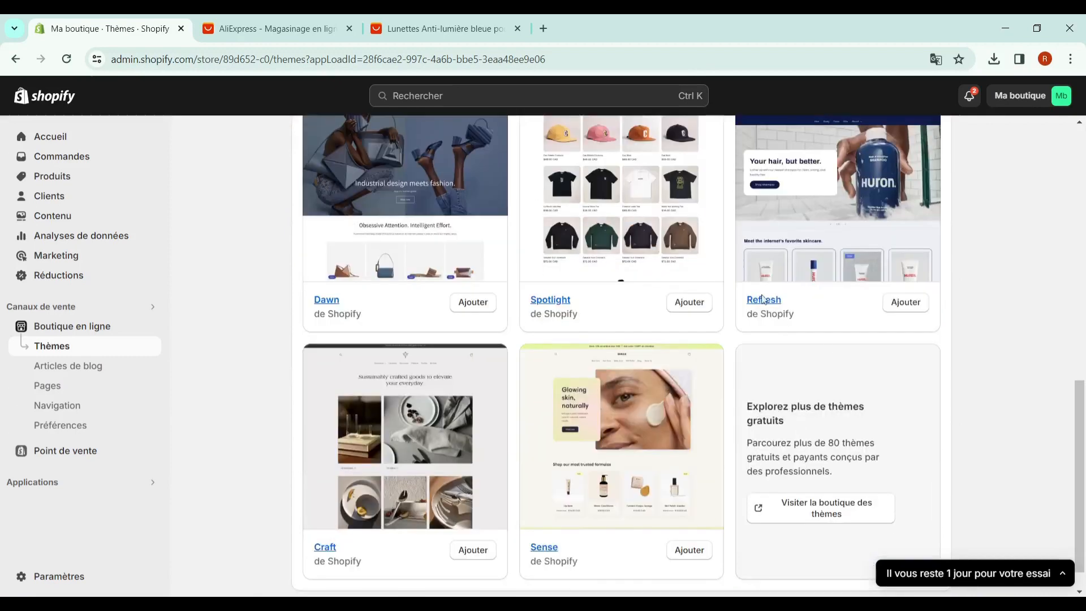
click(472, 550)
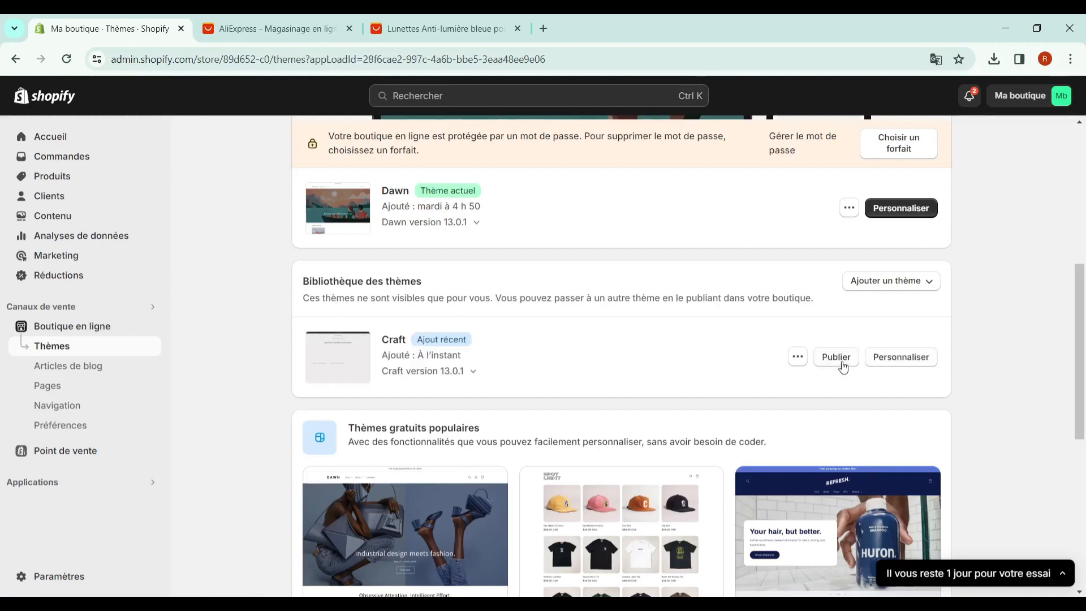
click(844, 365)
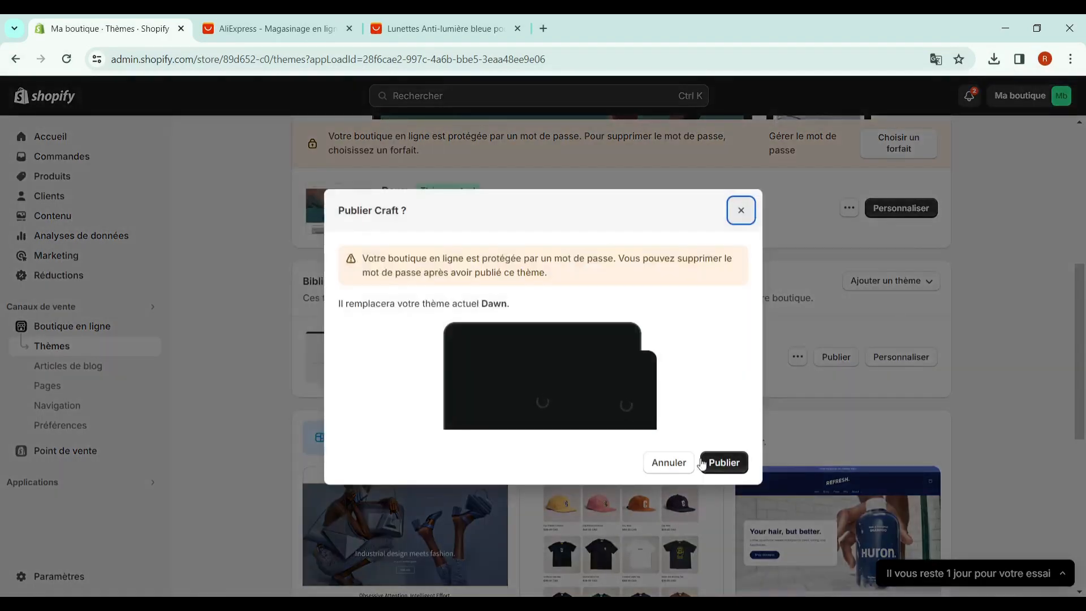
click(729, 462)
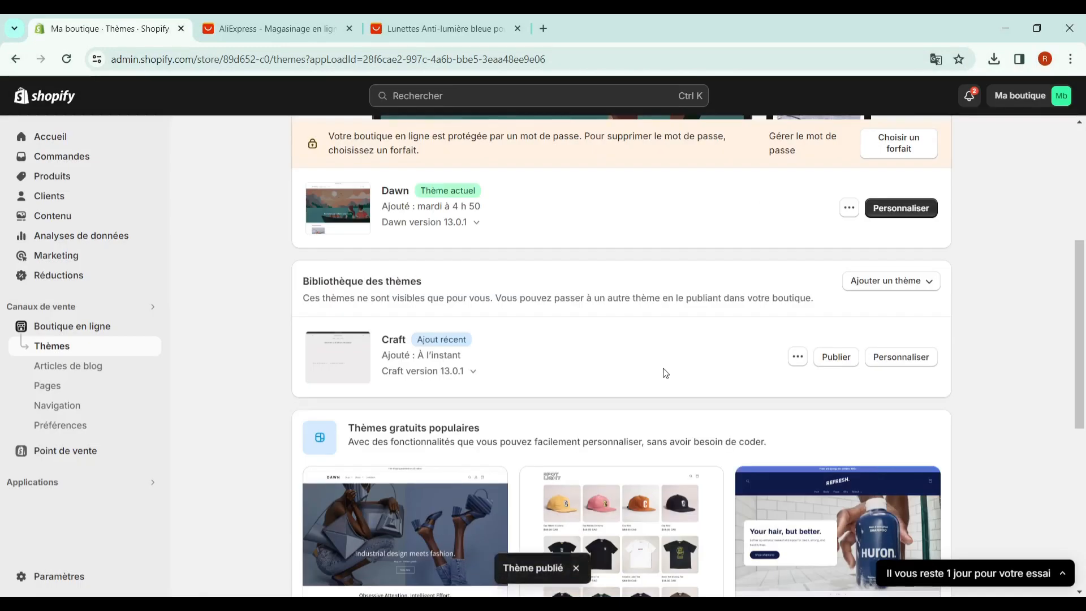
Open the published Craft theme for customization and go from its header section to the theme's logo settings.
click(904, 211)
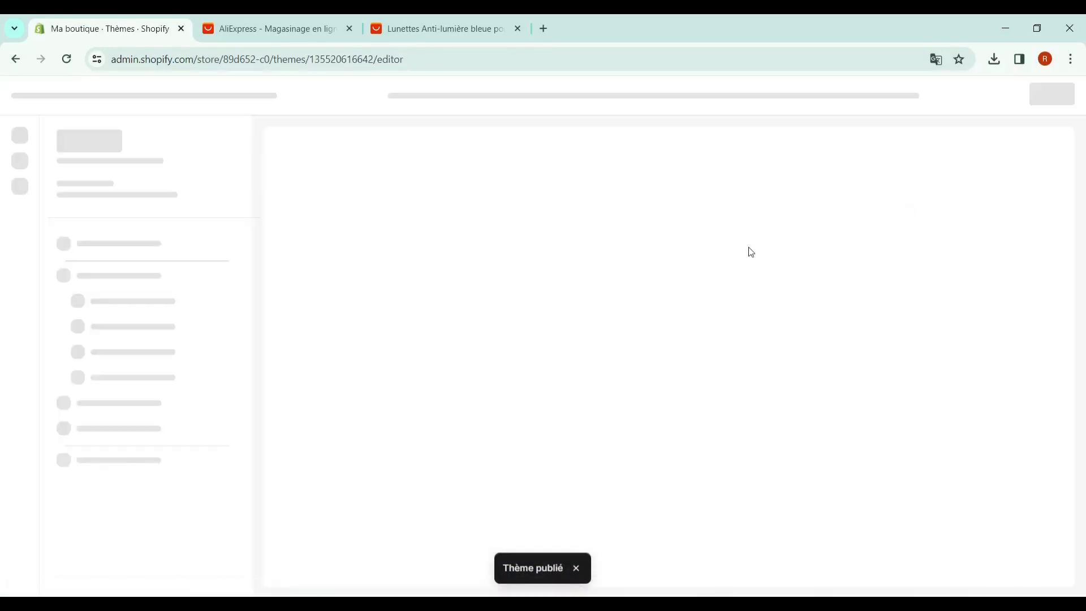
scroll(677, 317, up, 5)
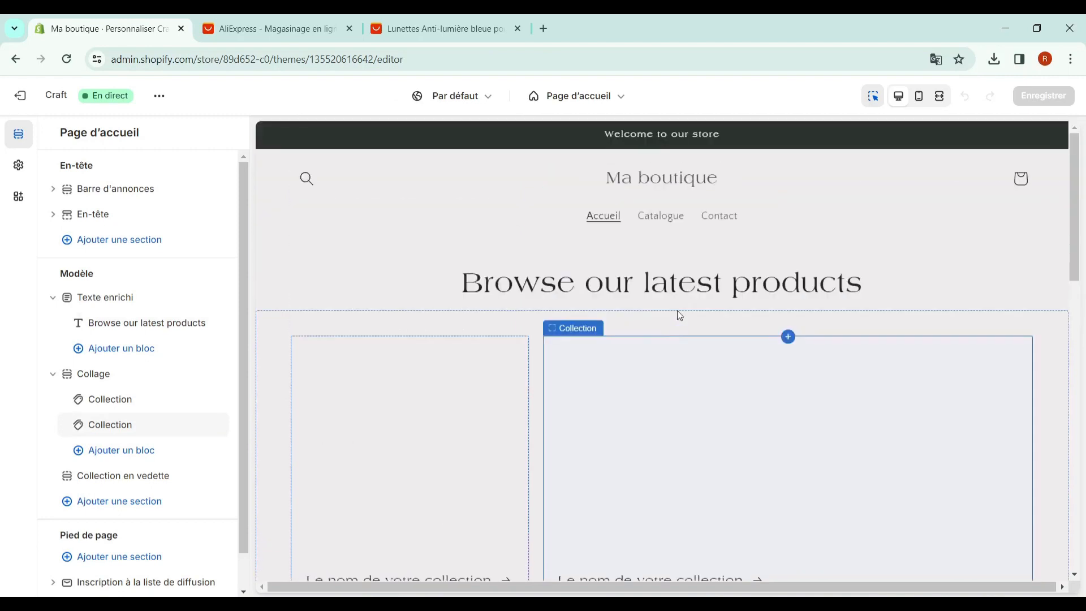
click(678, 215)
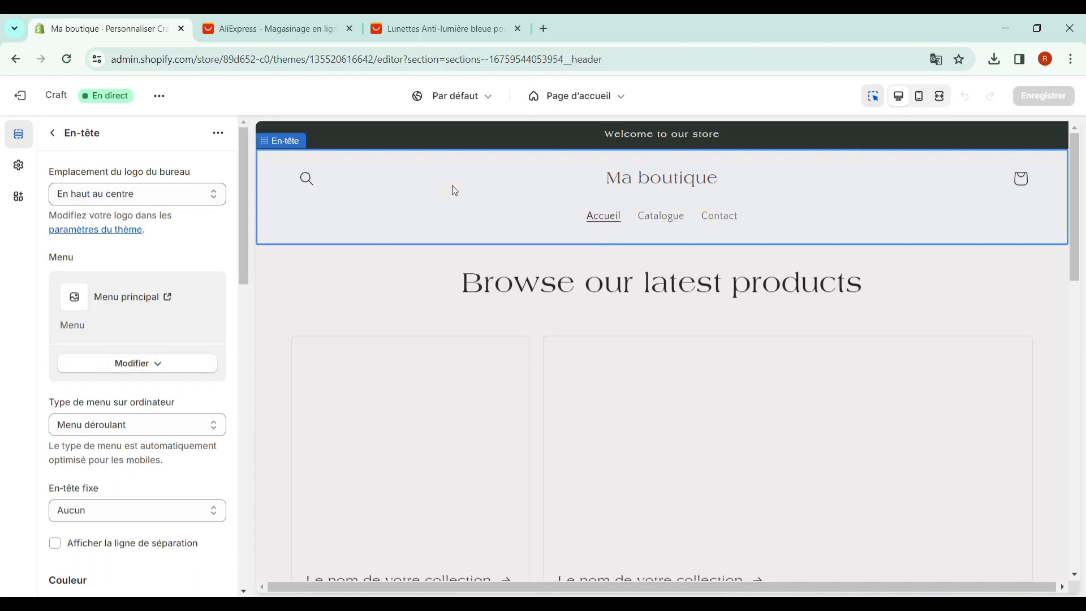
click(110, 230)
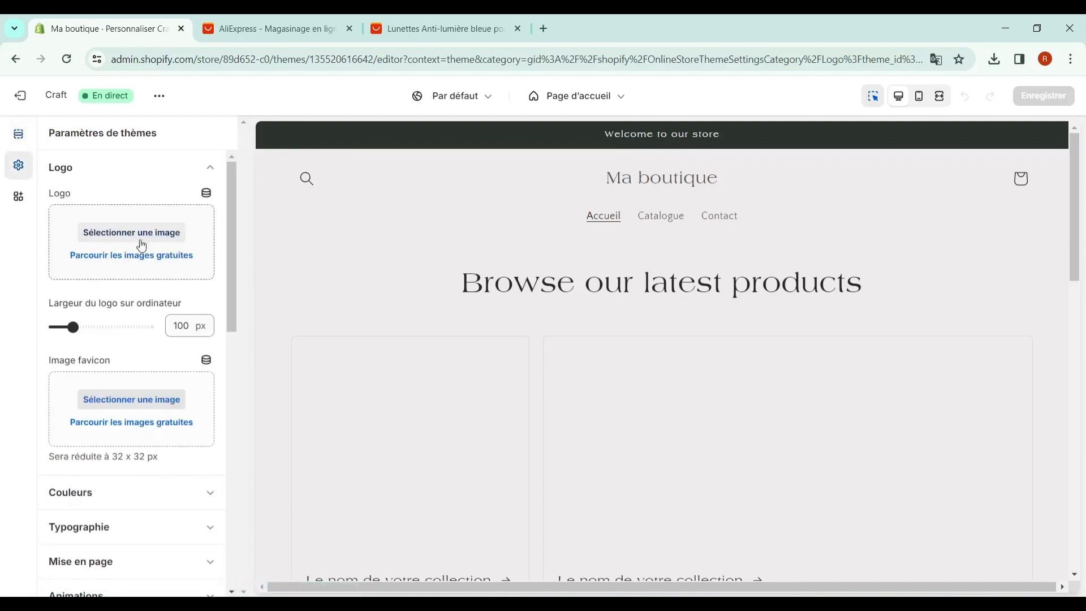
Use the free image woman-in-white-dress-outside as the store logo and set its desktop width to 70 px.
click(141, 242)
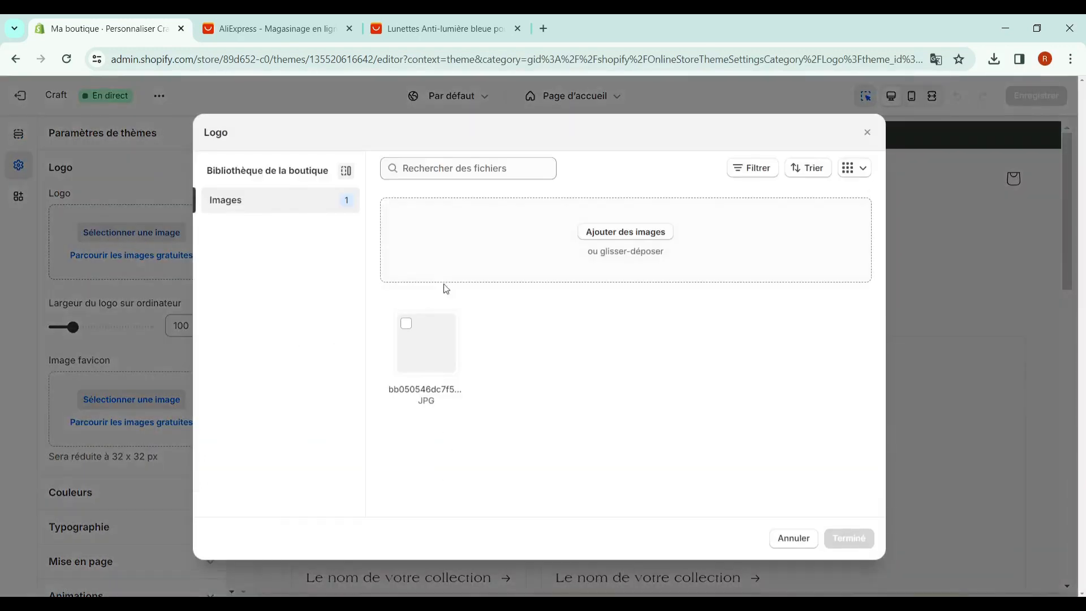
click(142, 264)
click(142, 263)
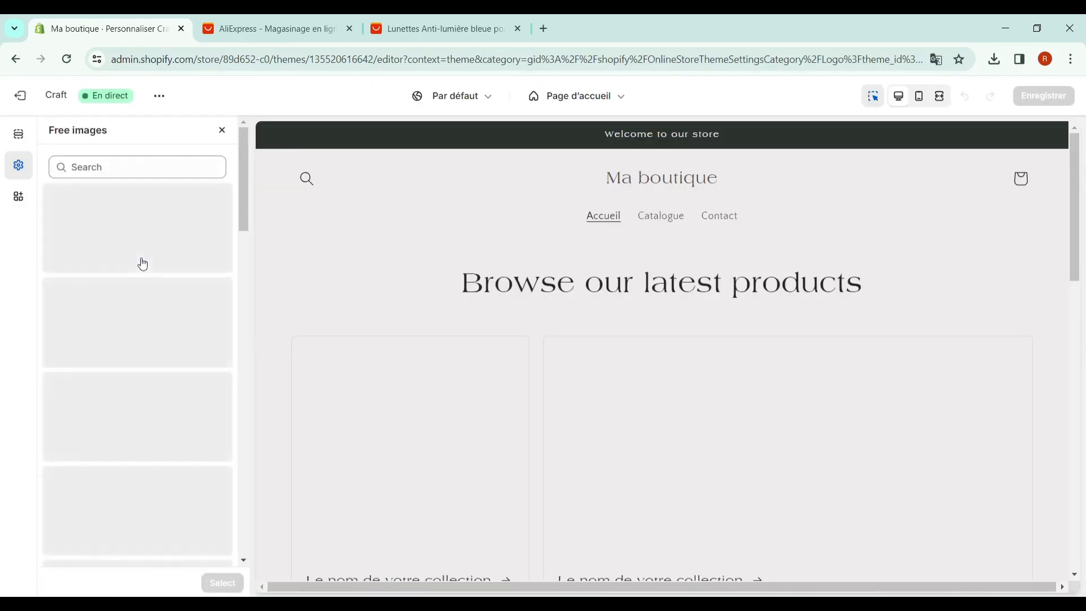
click(173, 293)
scroll(142, 339, down, 3)
click(187, 271)
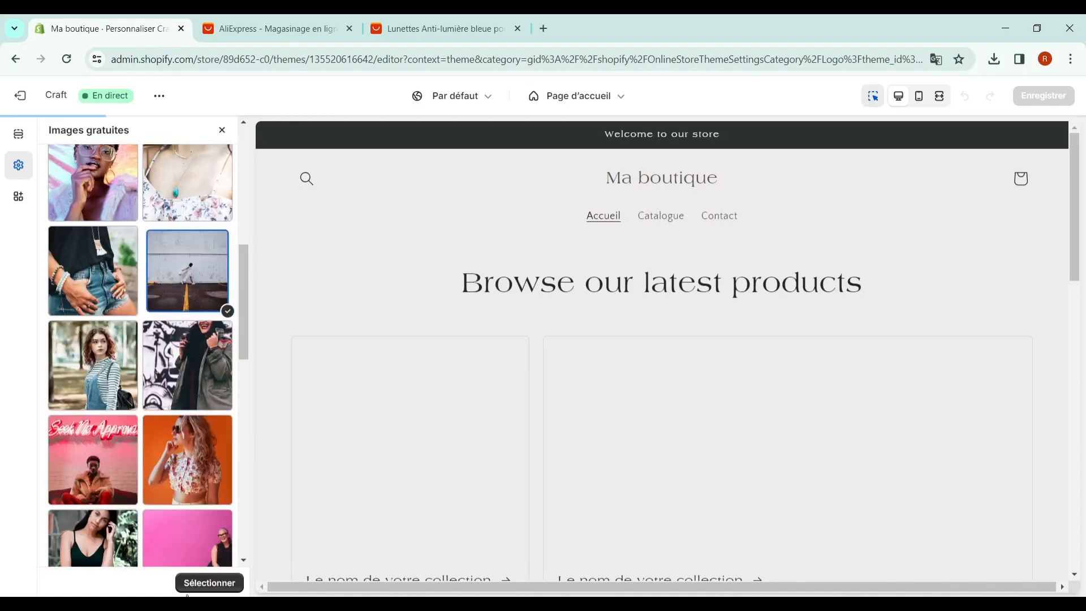
click(196, 582)
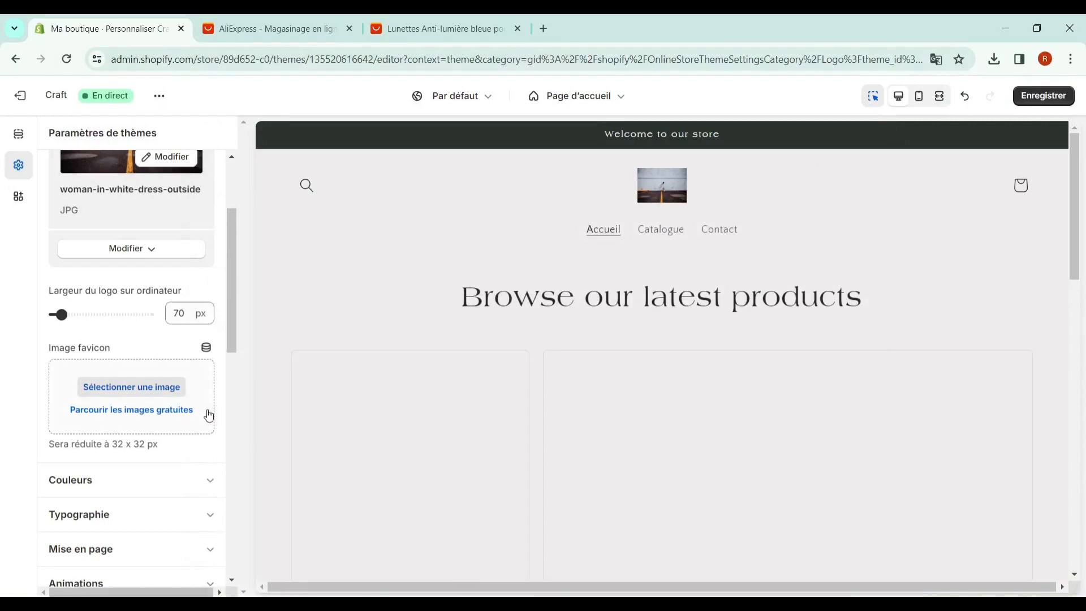
scroll(116, 325, down, 4)
Replace the "Browse our latest products" heading on the home page with "EMY BEAUTY".
click(723, 311)
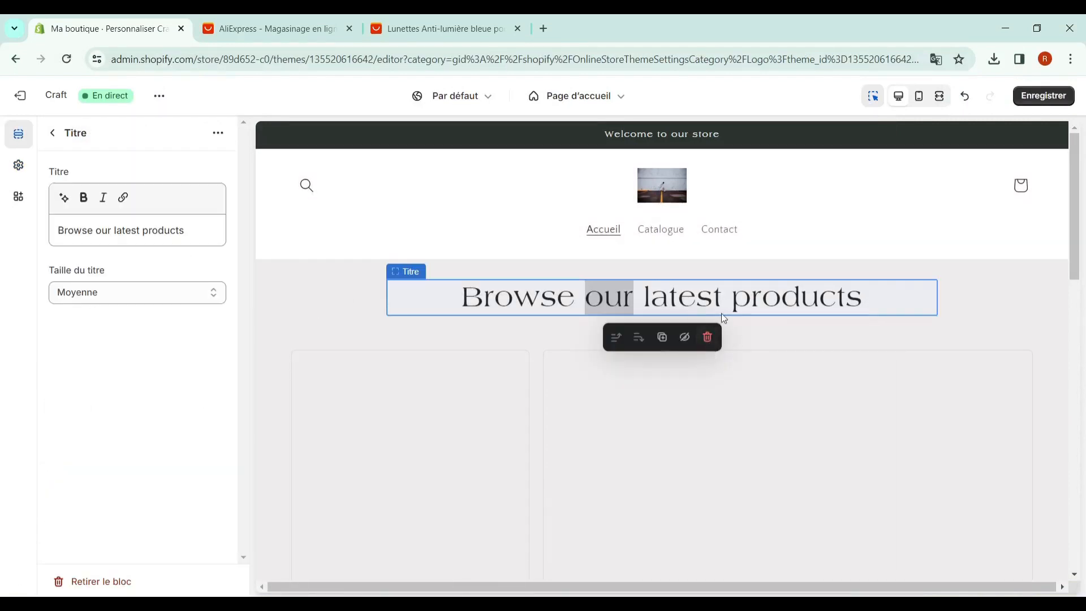
click(737, 313)
double_click(738, 312)
triple_click(738, 303)
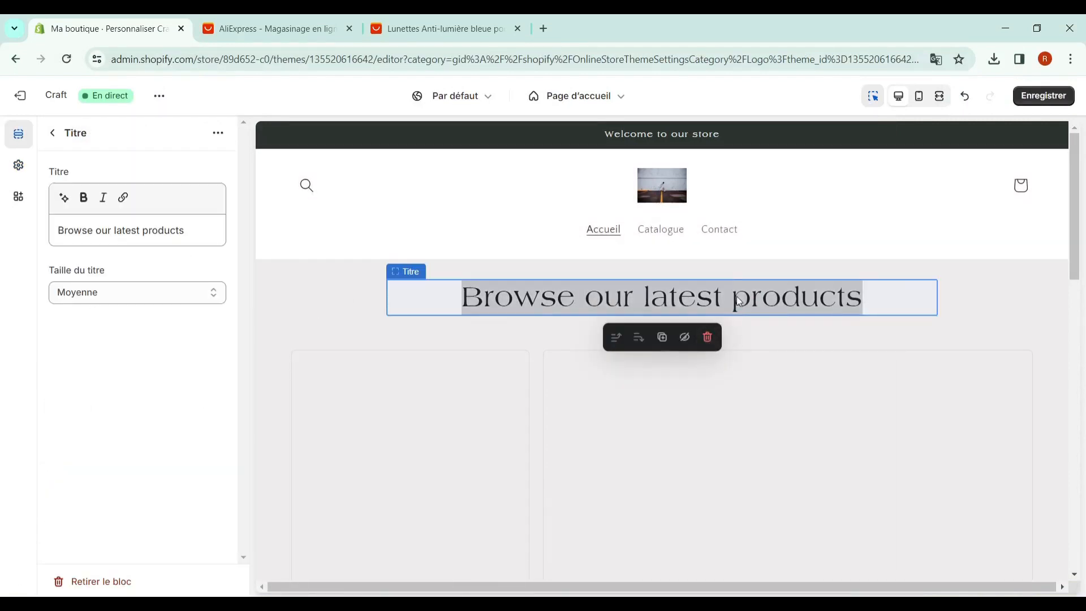
click(736, 299)
triple_click(738, 300)
click(738, 300)
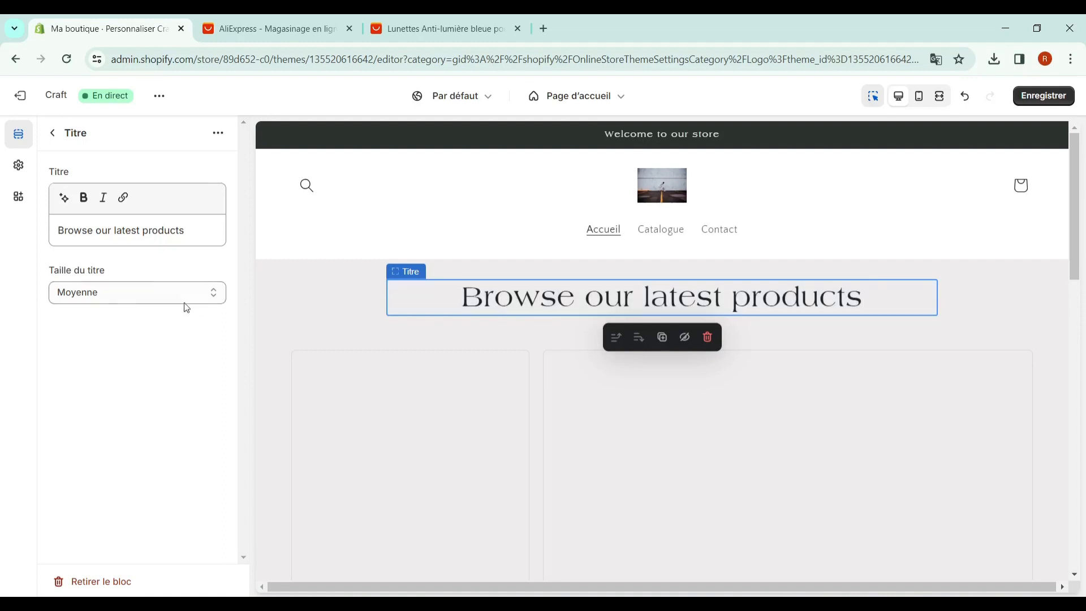
double_click(647, 300)
triple_click(646, 301)
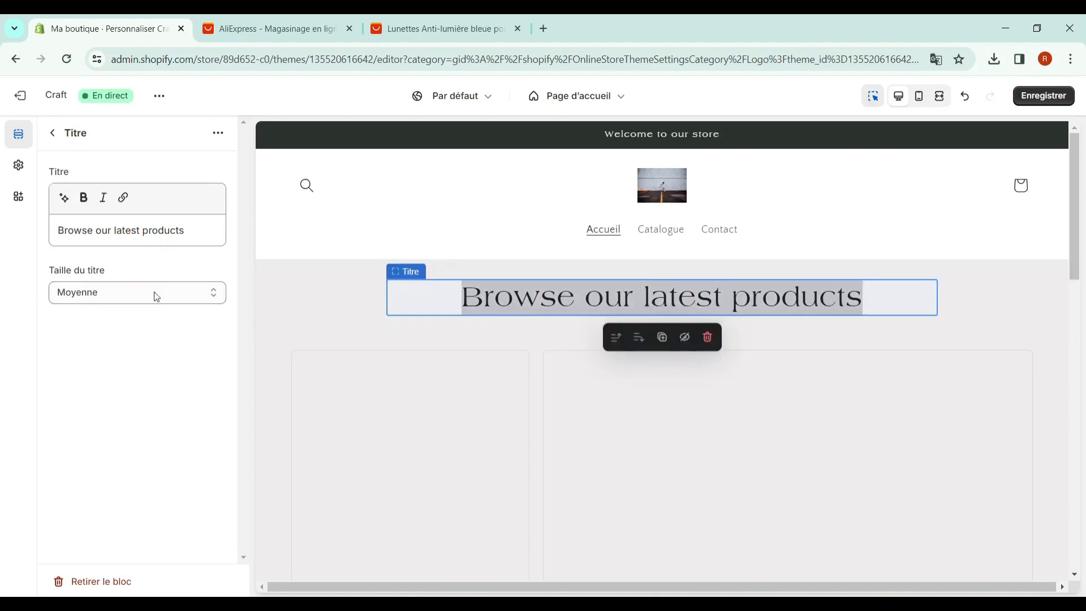
double_click(161, 237)
triple_click(163, 239)
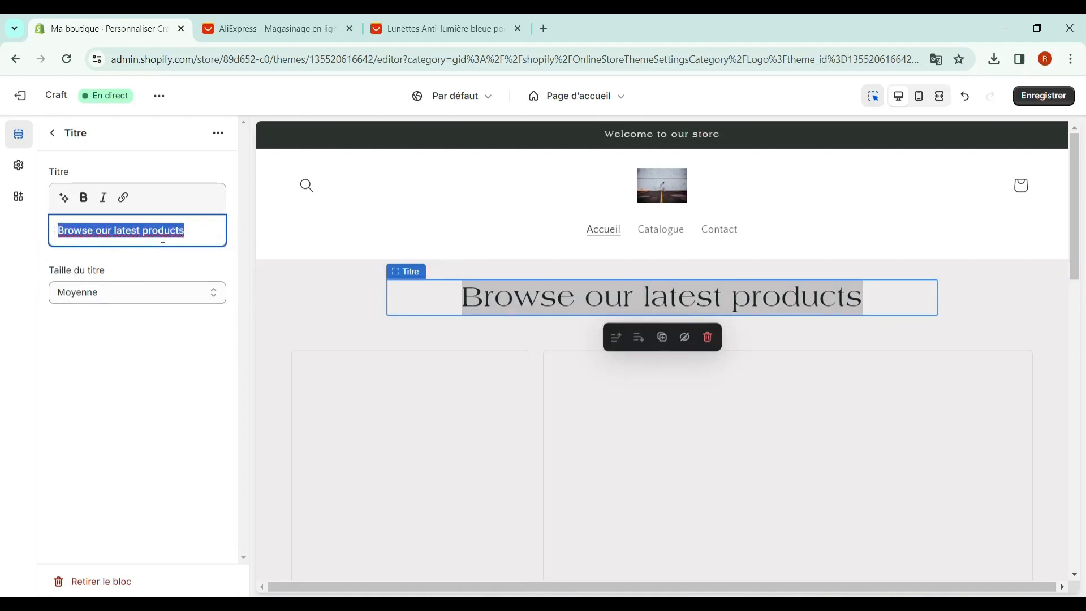
text(EMY BEAUTY)
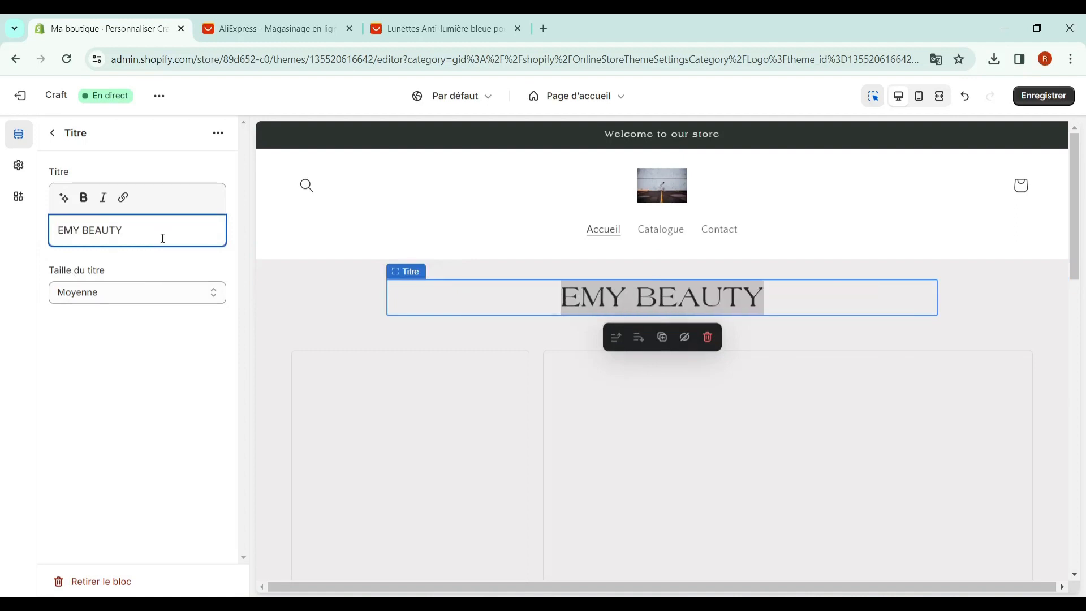
Turn on bold formatting for the EMY BEAUTY heading and set its size to Grand.
click(85, 198)
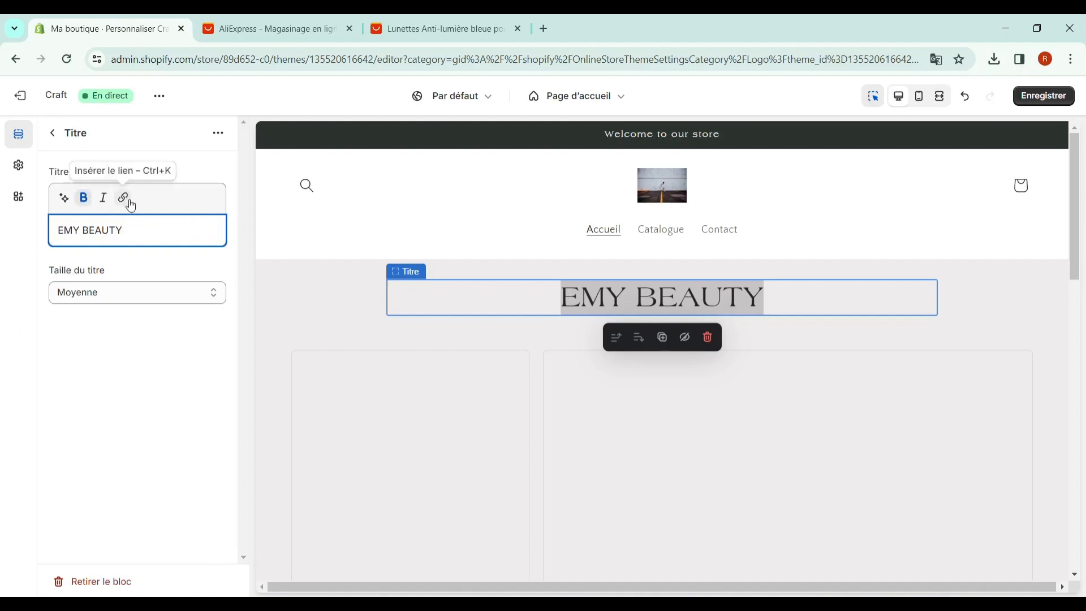
click(158, 292)
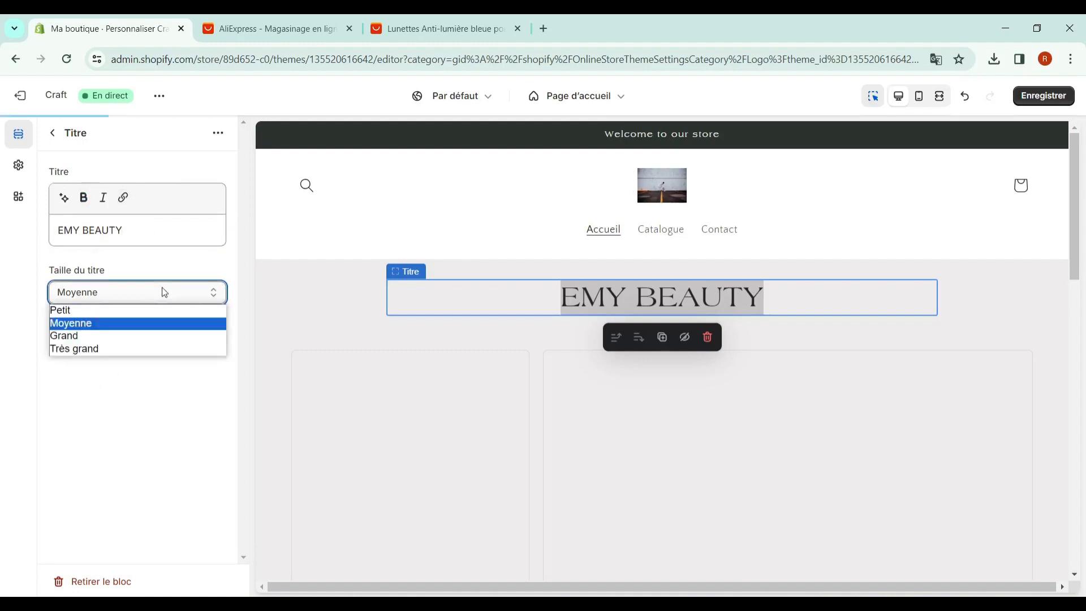
click(145, 337)
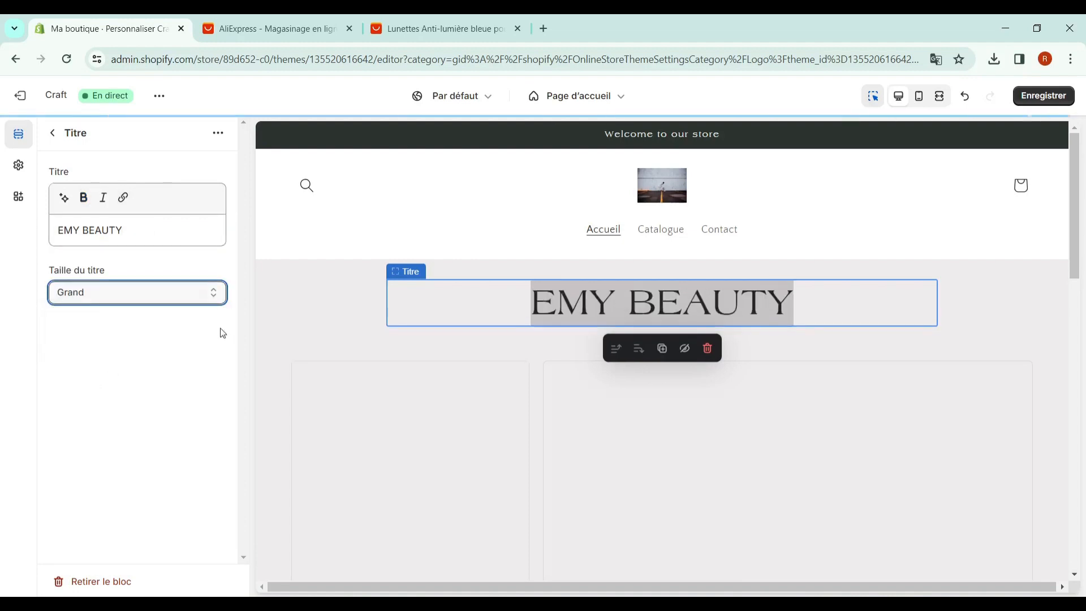
click(73, 349)
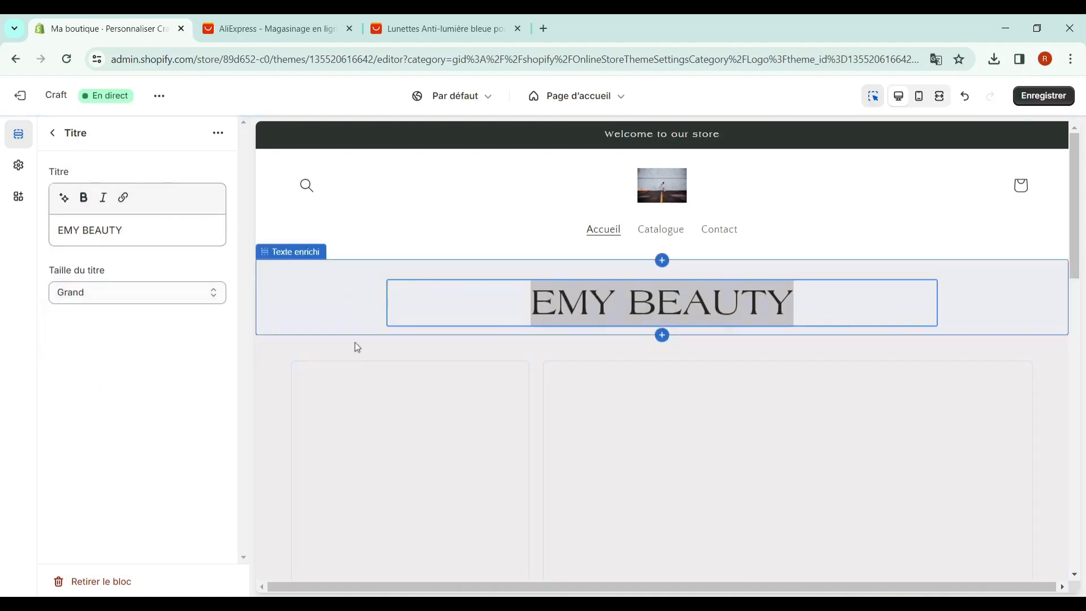
Remove the placeholder collection blocks from the home page's Collage section and check the resulting layout.
click(354, 341)
click(421, 415)
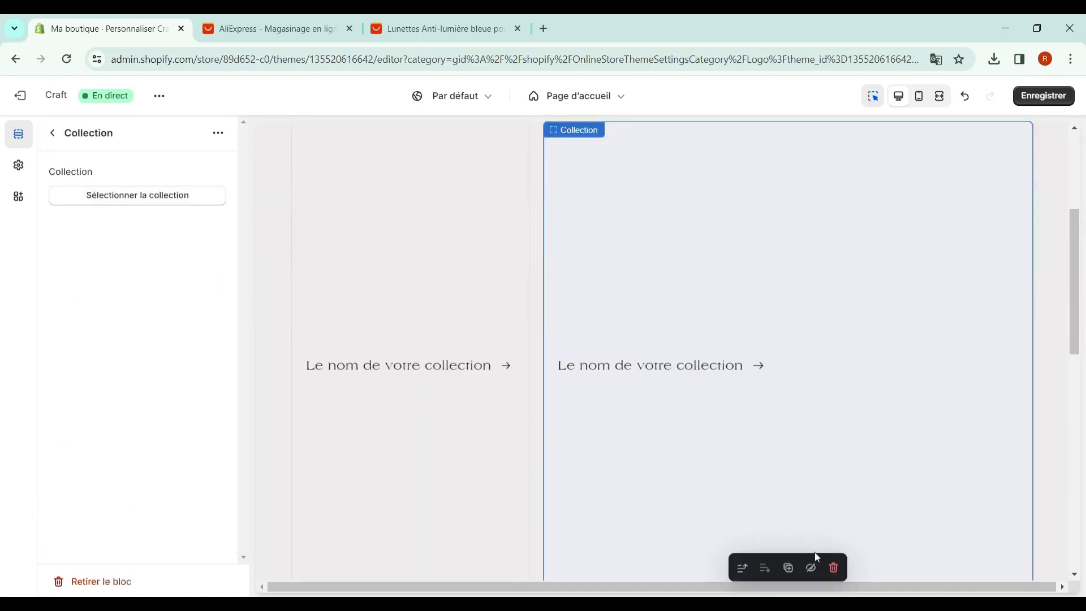
click(833, 567)
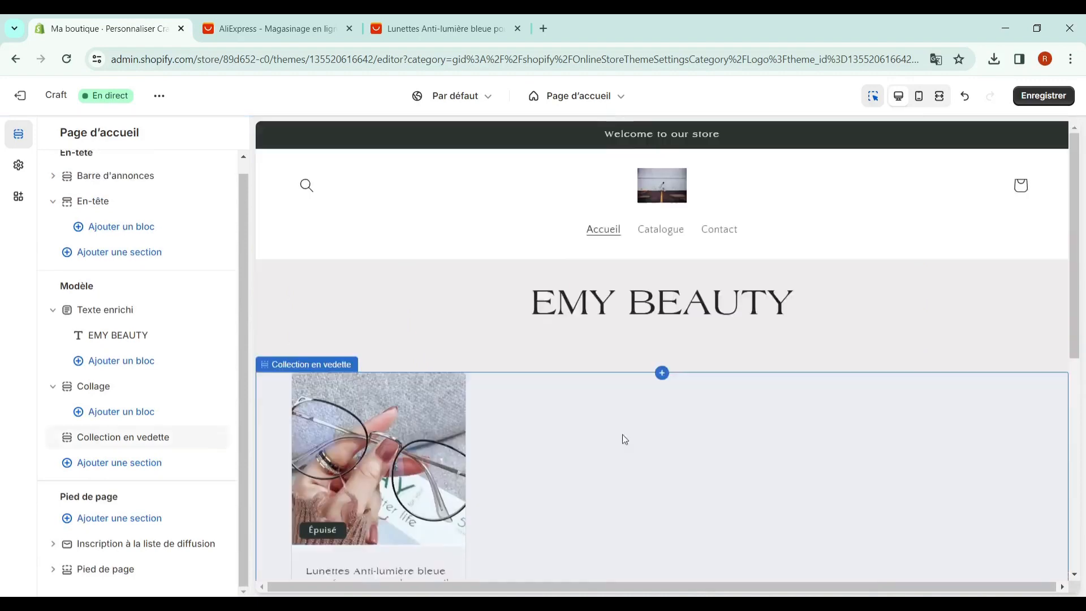
scroll(404, 432, down, 2)
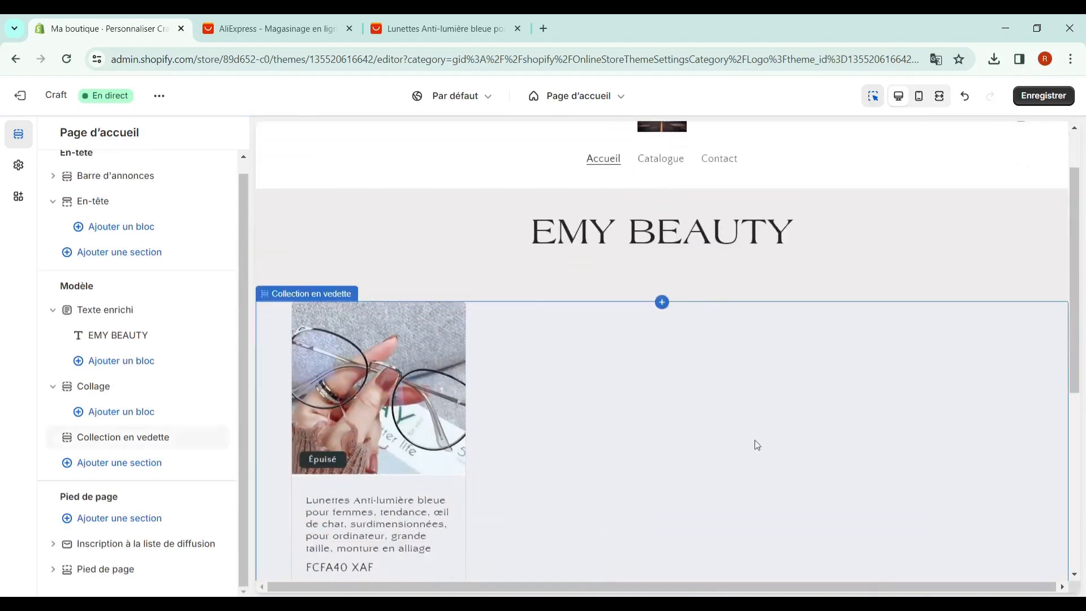
scroll(181, 256, up, 2)
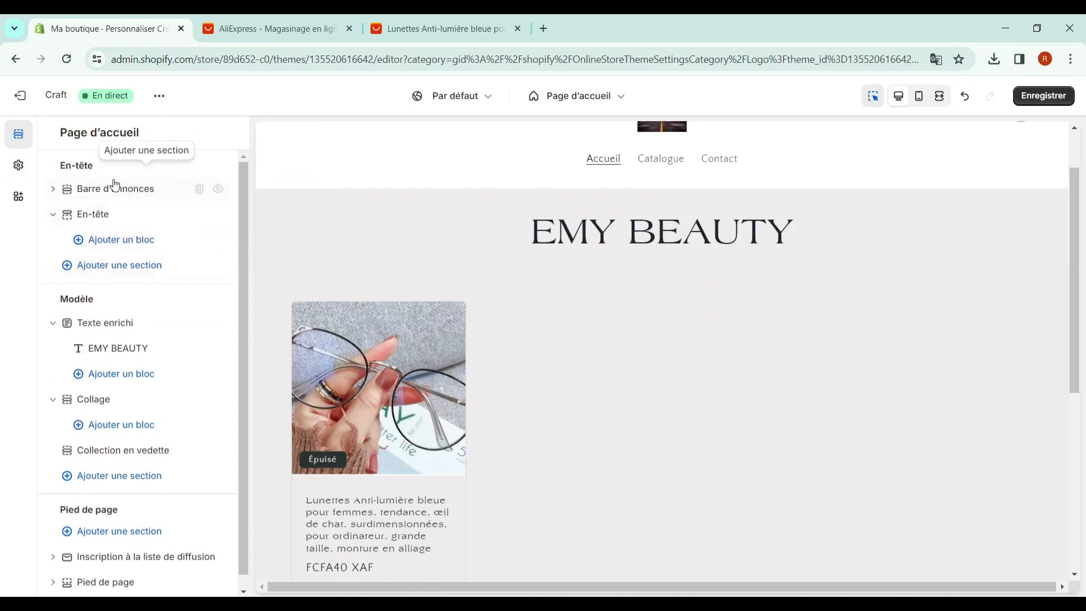
click(19, 166)
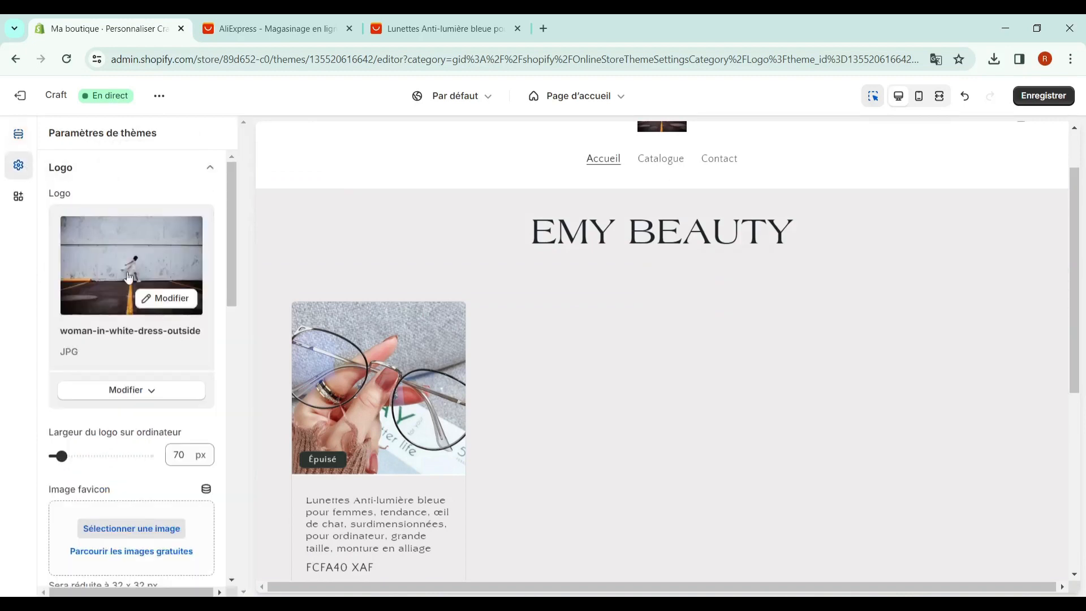
click(19, 134)
click(146, 517)
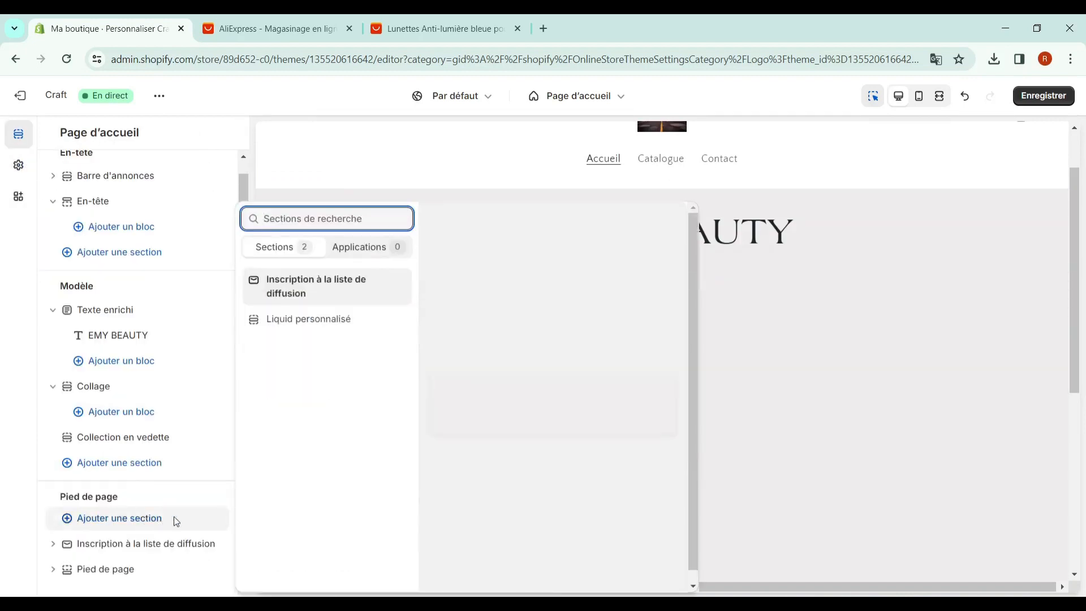
key(Escape)
Add a featured product section (Produit en vedette) to the home page template.
click(136, 463)
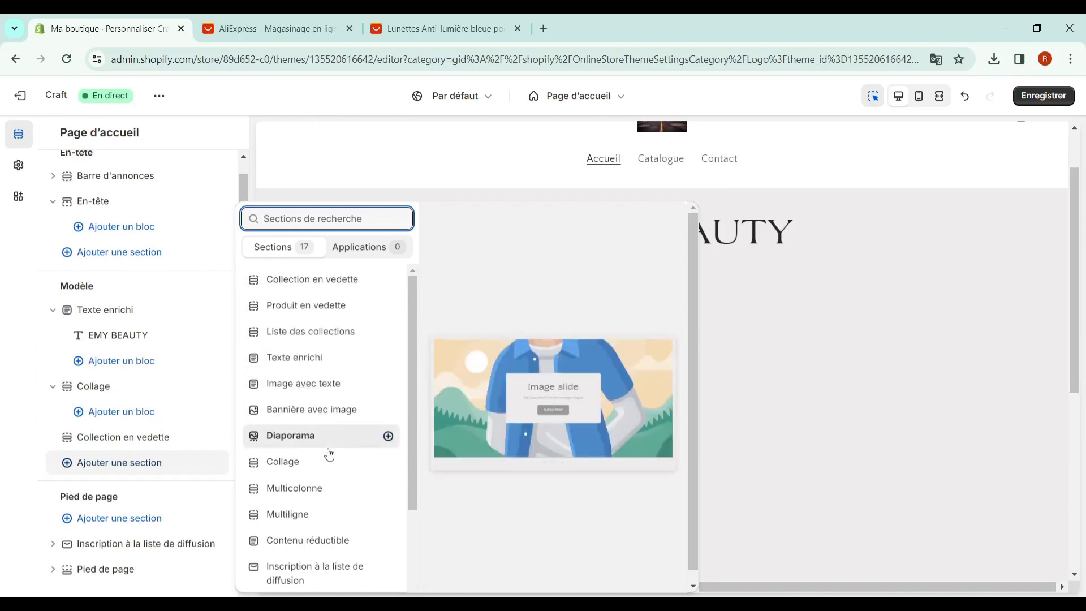
click(332, 315)
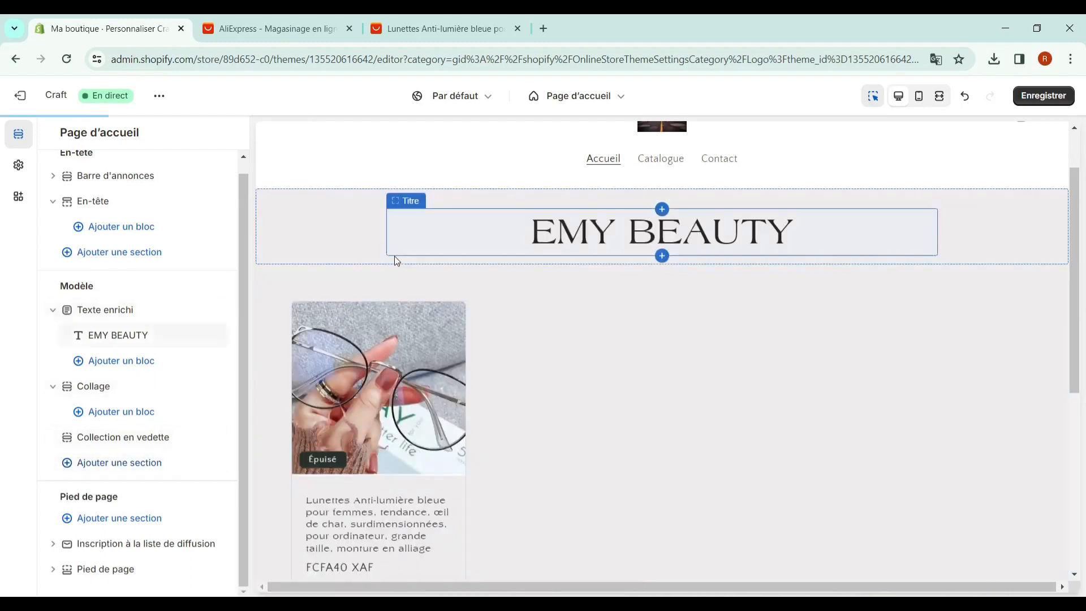
scroll(565, 283, down, 2)
click(680, 298)
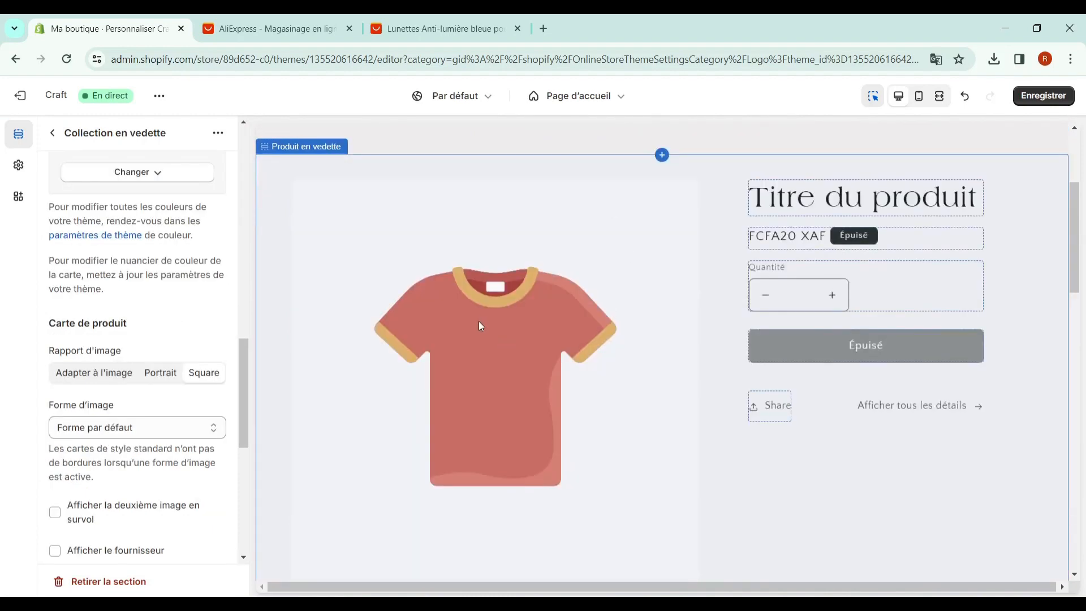
Assign the "Lunettes Anti-lumière bleue" product to the featured product section and save the theme.
click(478, 321)
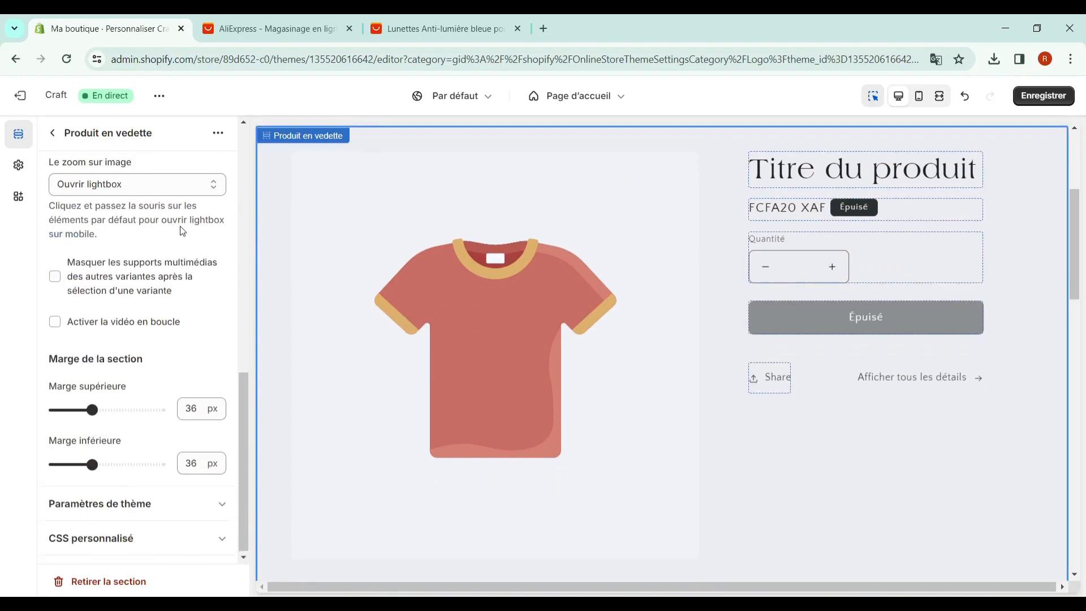
scroll(181, 209, up, 10)
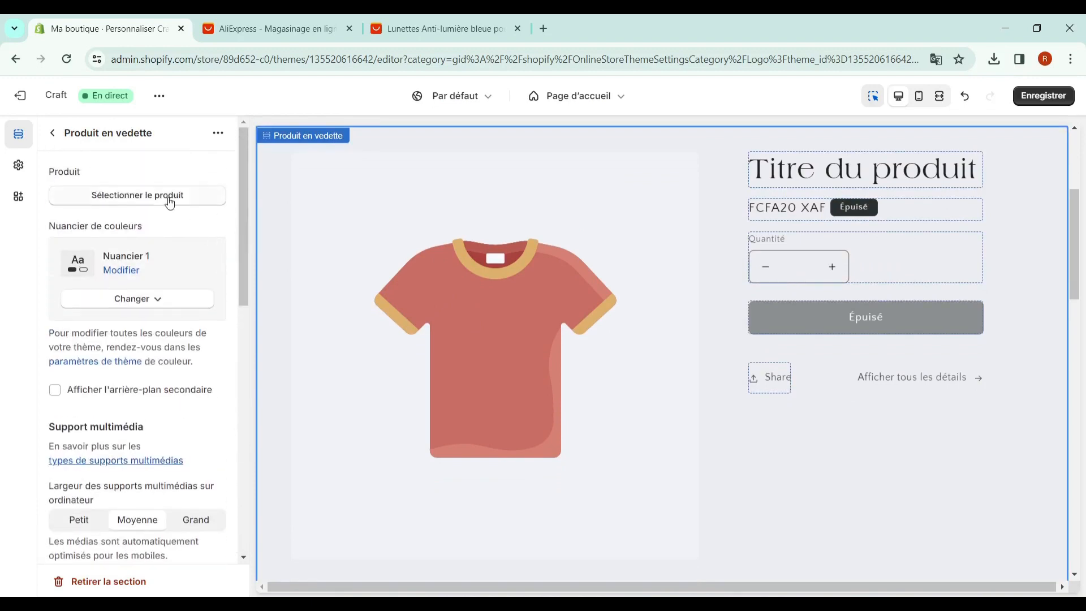
click(169, 202)
click(171, 253)
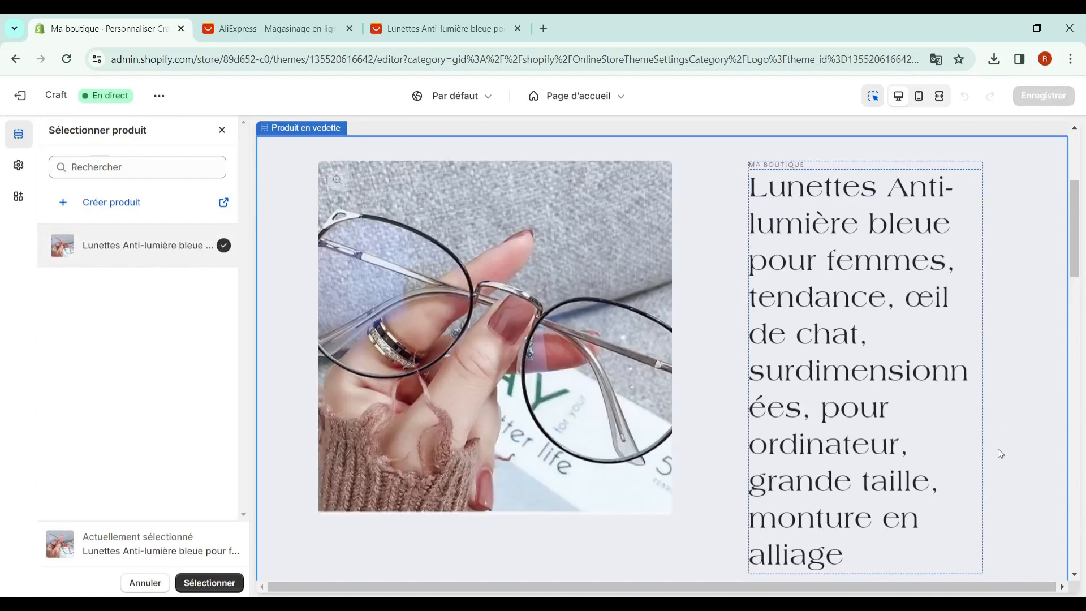
click(892, 417)
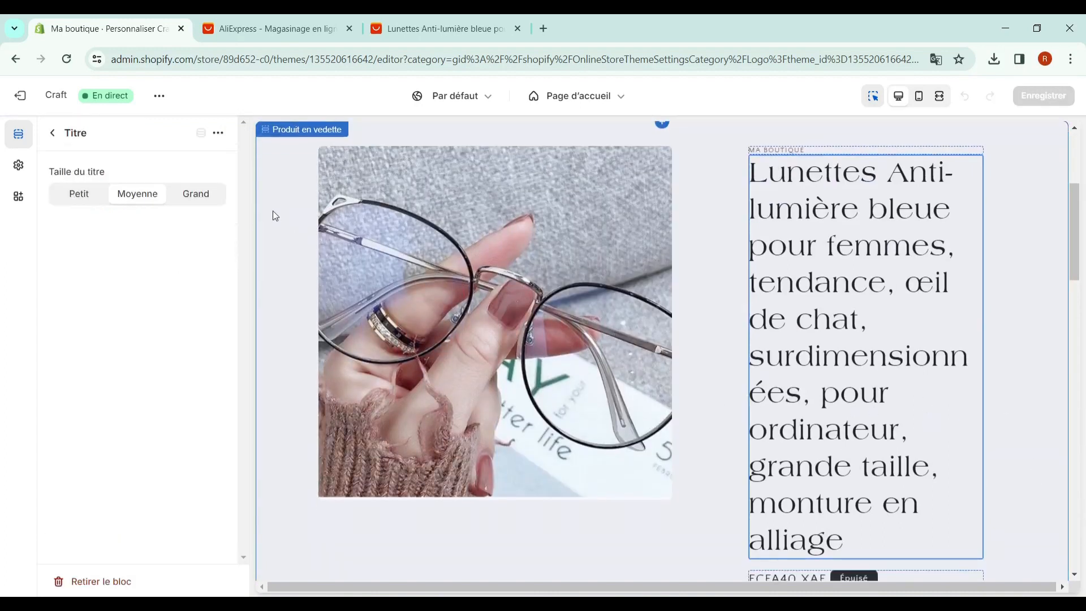
Add a rich text section (Texte enrichi) above the featured collection and set its heading to "VENEZ ET FAITE VOUS BELLE".
click(660, 175)
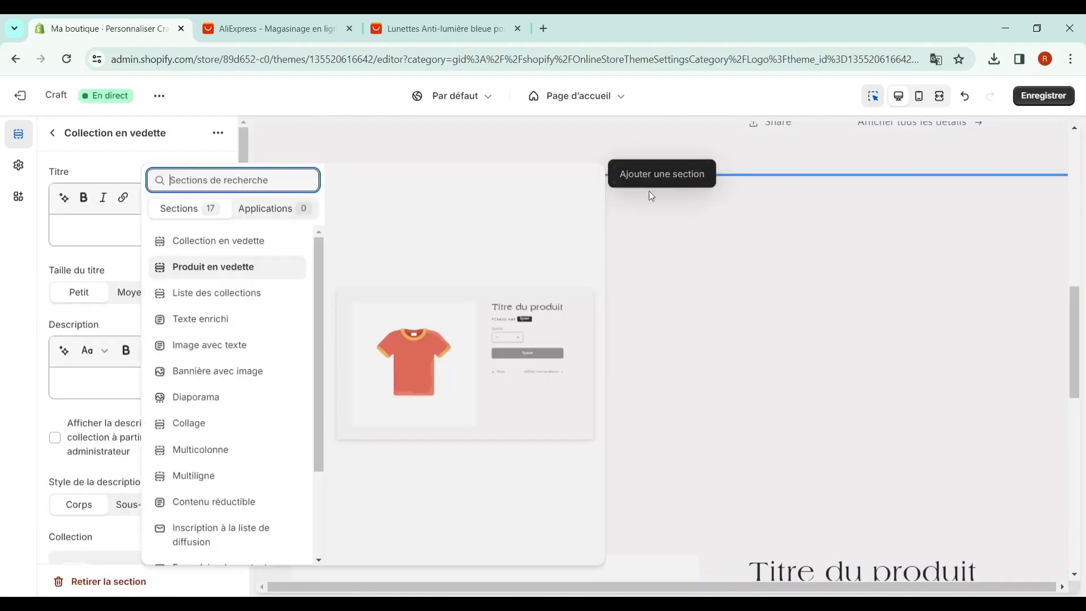
click(231, 327)
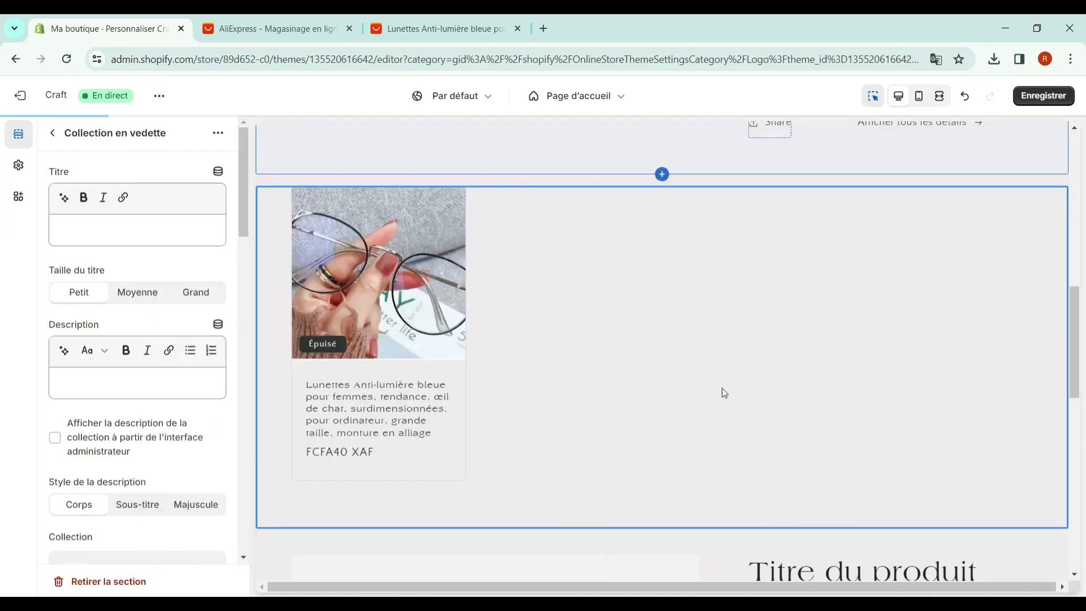
click(734, 226)
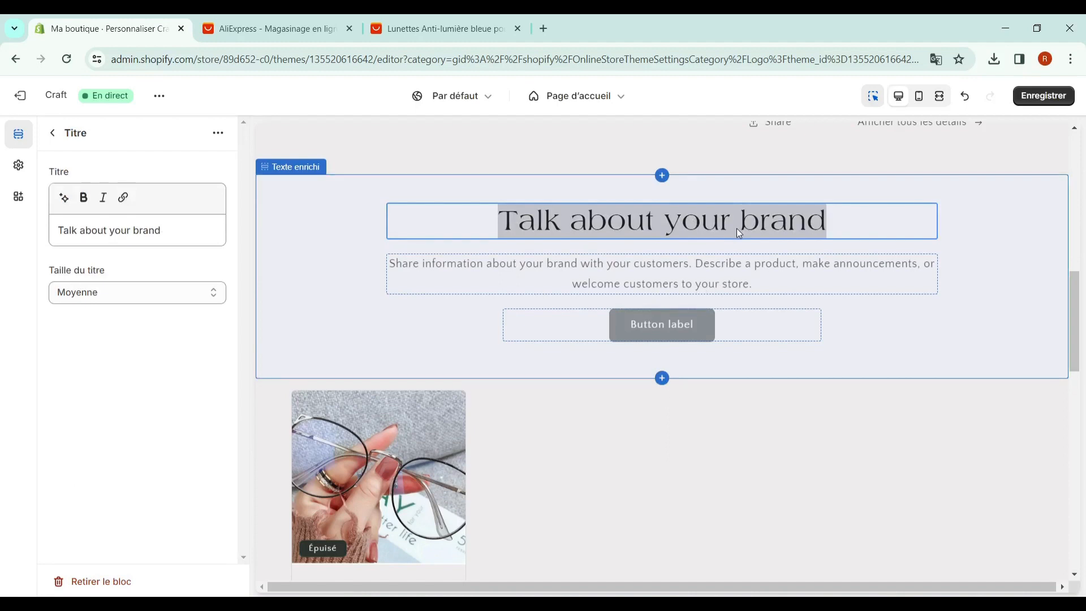
drag(194, 220, 2, 242)
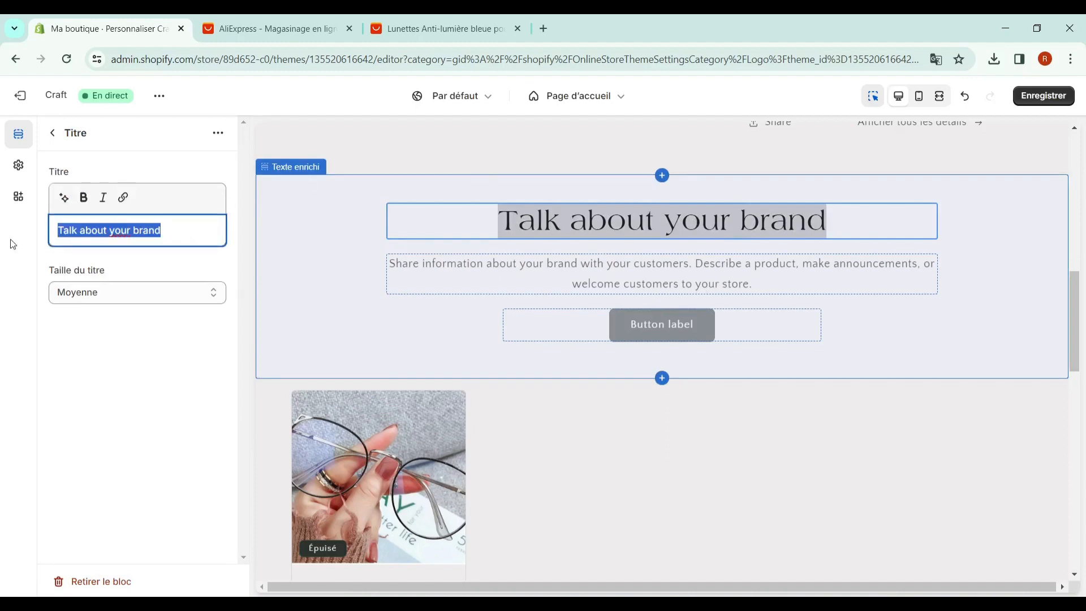
text(VENES)
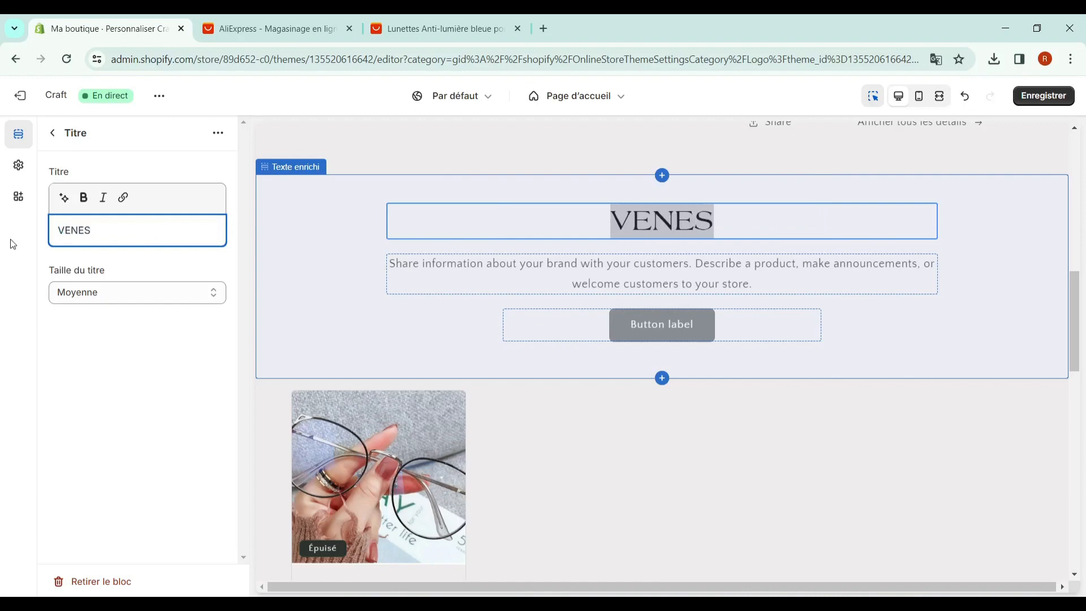
key(BackSpace)
text(Z ET FAITE VOUS BELLE)
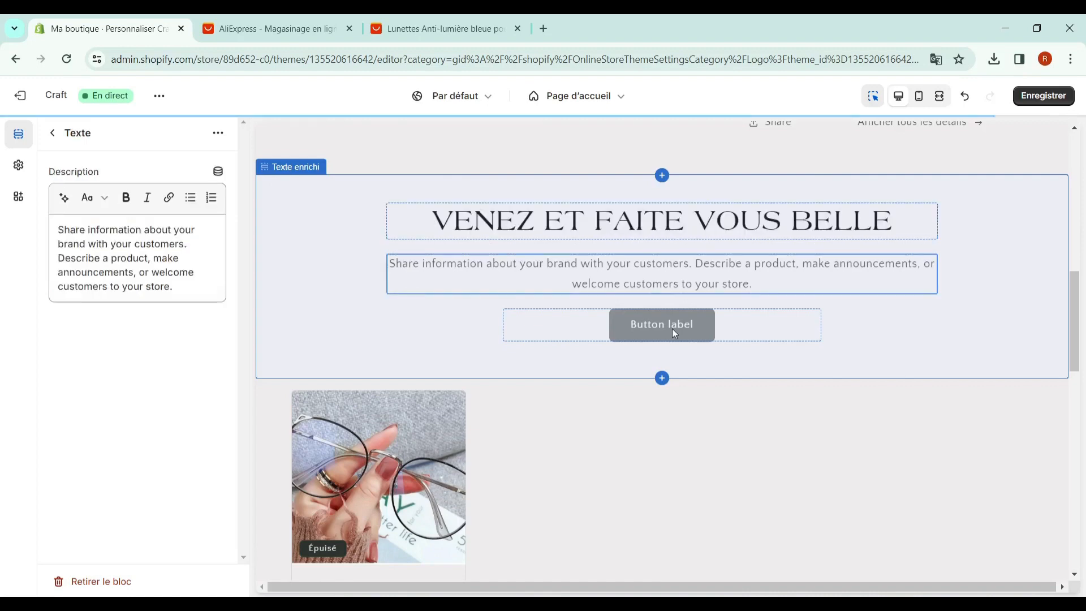
Set the first button text of the rich text section to "DECOUVRER EN PLUS".
click(674, 331)
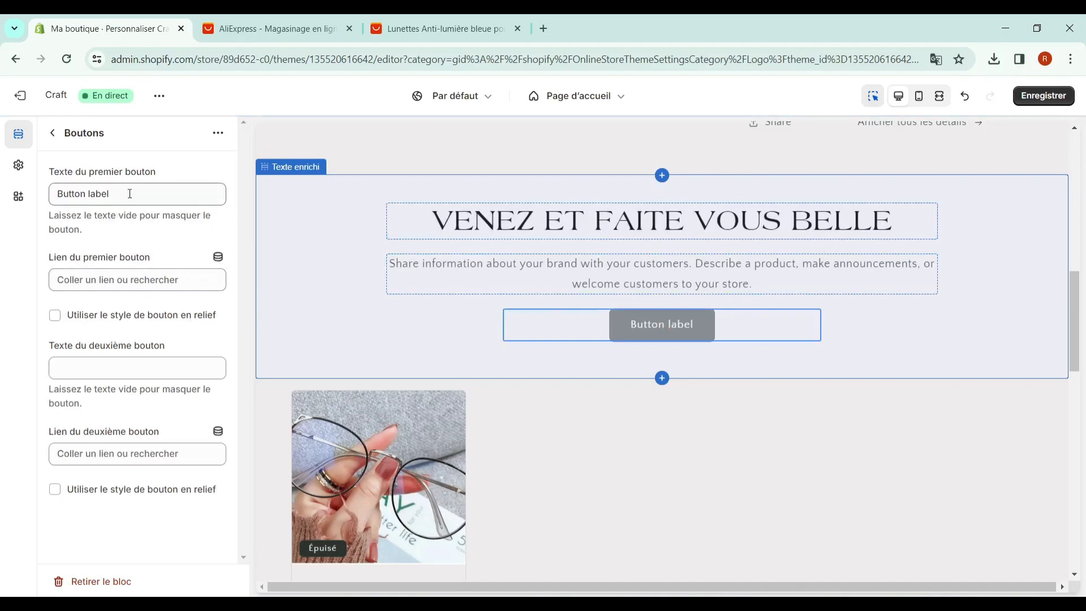
drag(130, 194, 58, 194)
key(BackSpace)
text(CE)
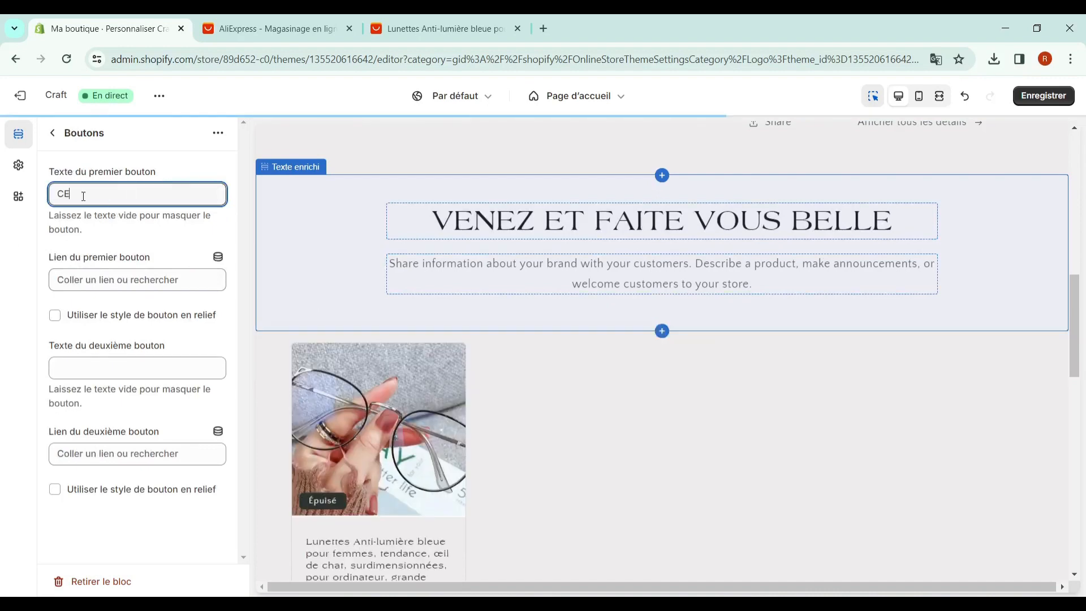
key(BackSpace)
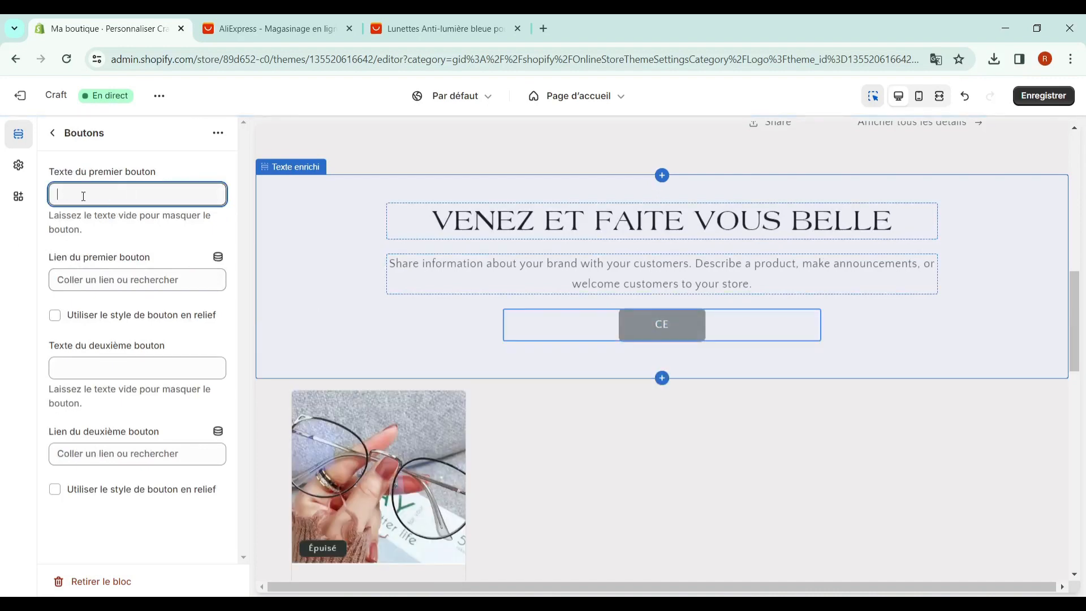
text(ECOUVRE)
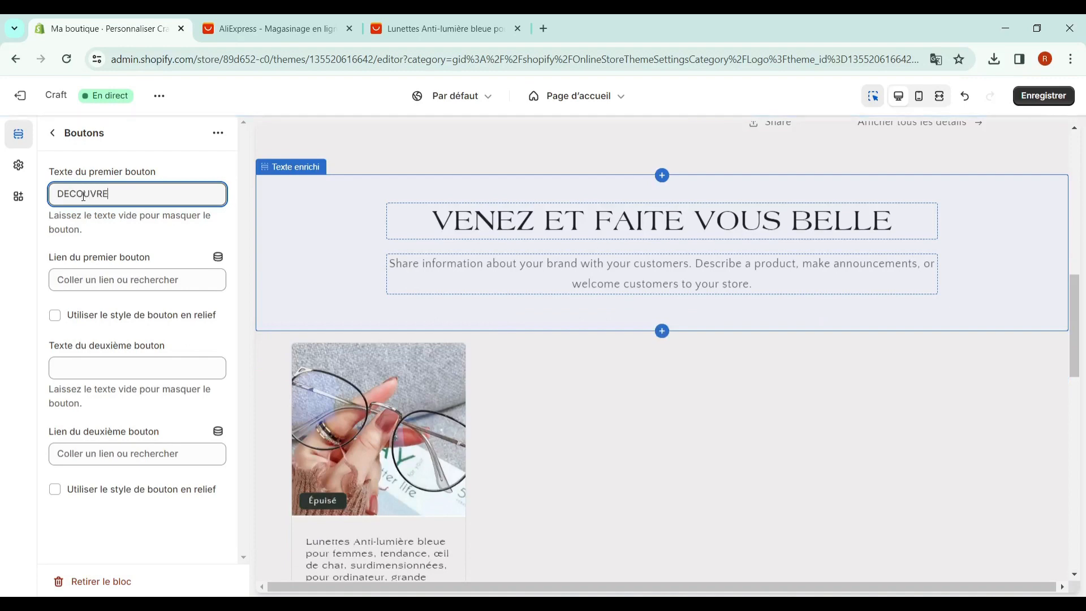
text(R EN PLUS)
Link the rich text section's first button to the "Lunettes Anti-lumière bleue" product.
click(90, 279)
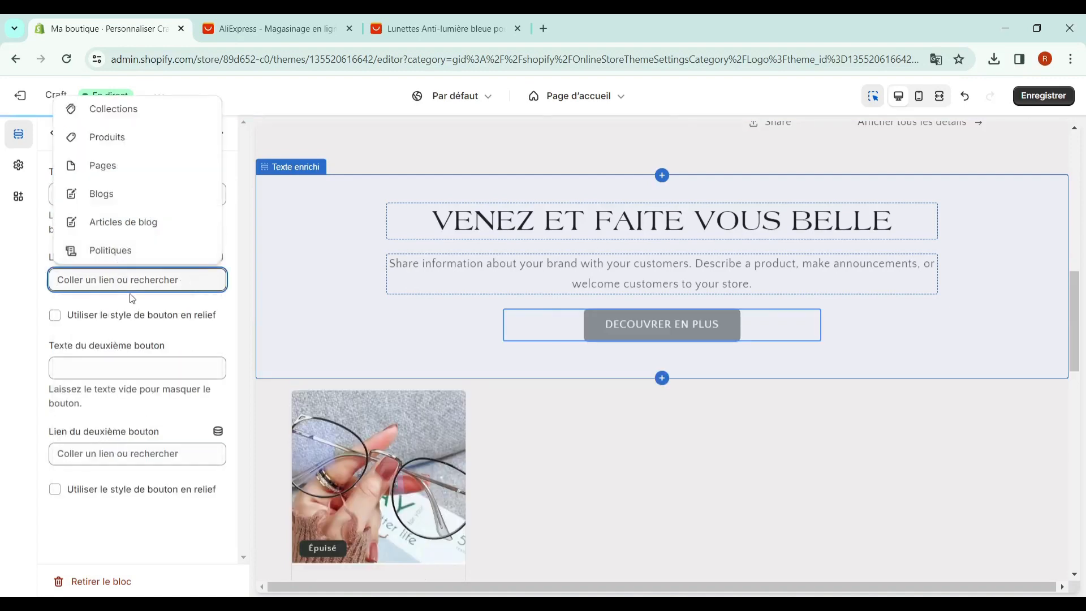
click(107, 144)
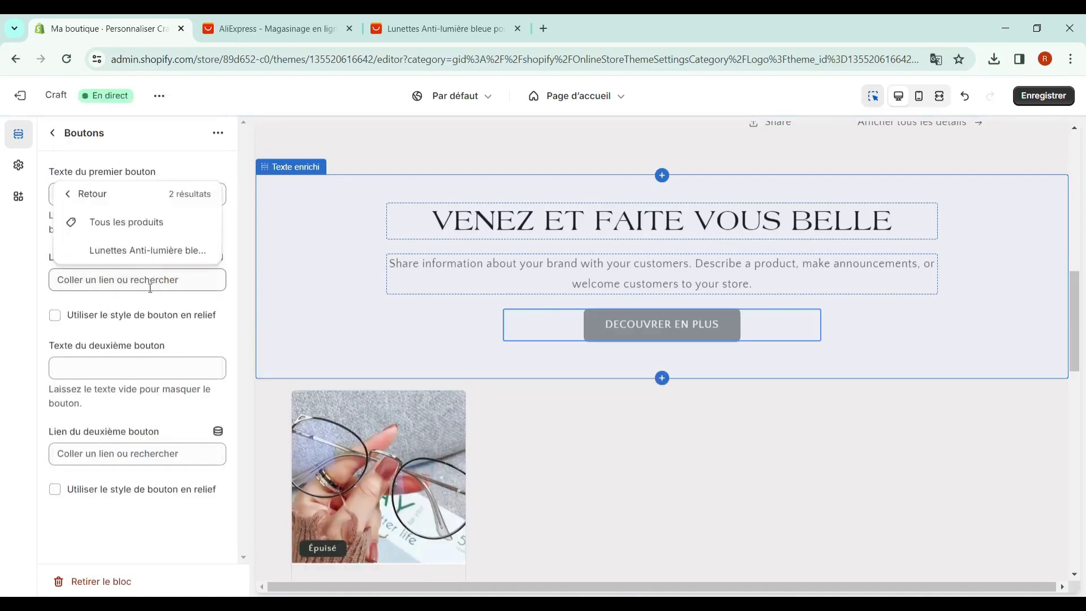
click(141, 259)
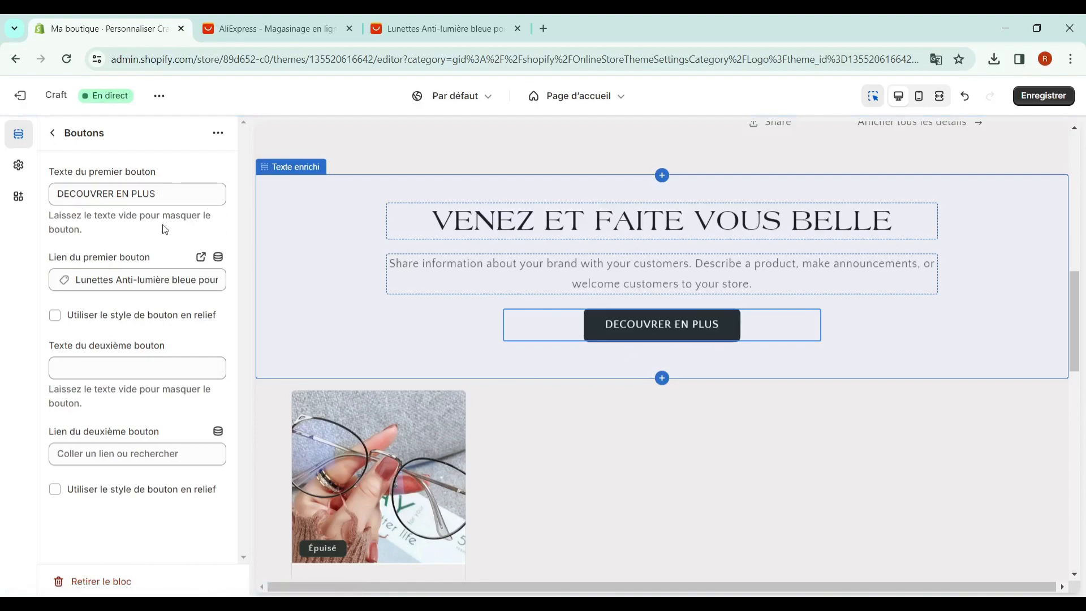
Replace the rich text section's description with the paragraph beginning "Protégez vos yeux et restez tendance avec ces lunettes anti-lumière bleue pour femmes".
scroll(297, 278, up, 7)
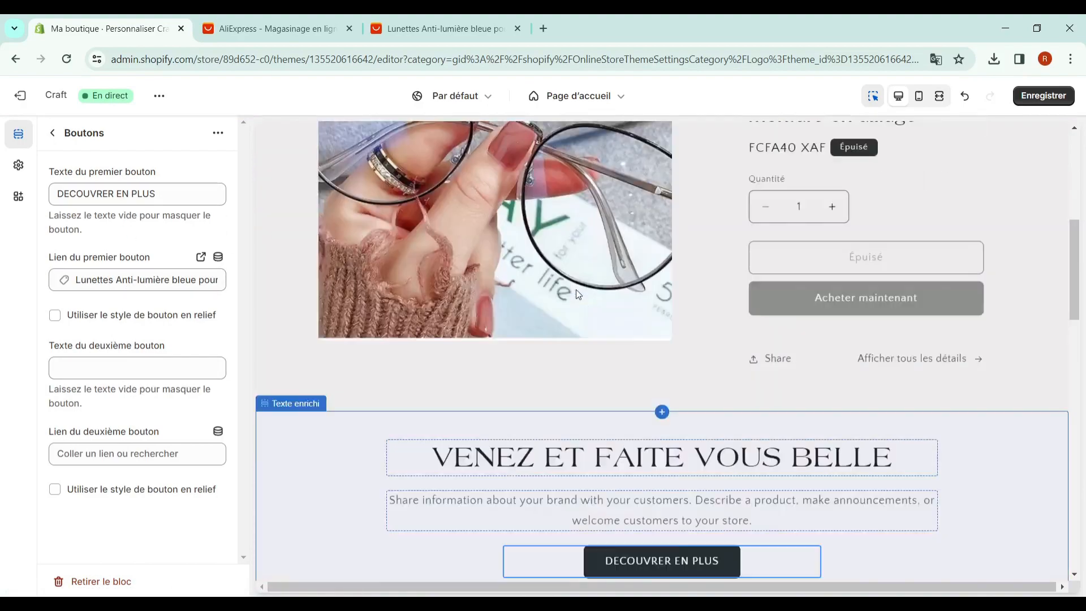
scroll(272, 350, down, 5)
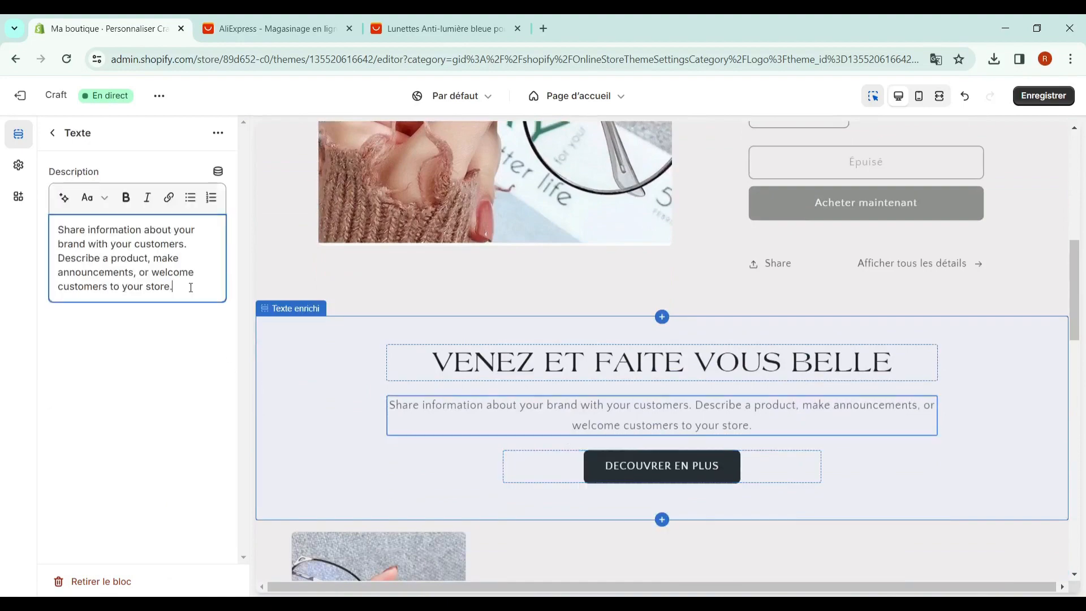
drag(190, 287, 52, 204)
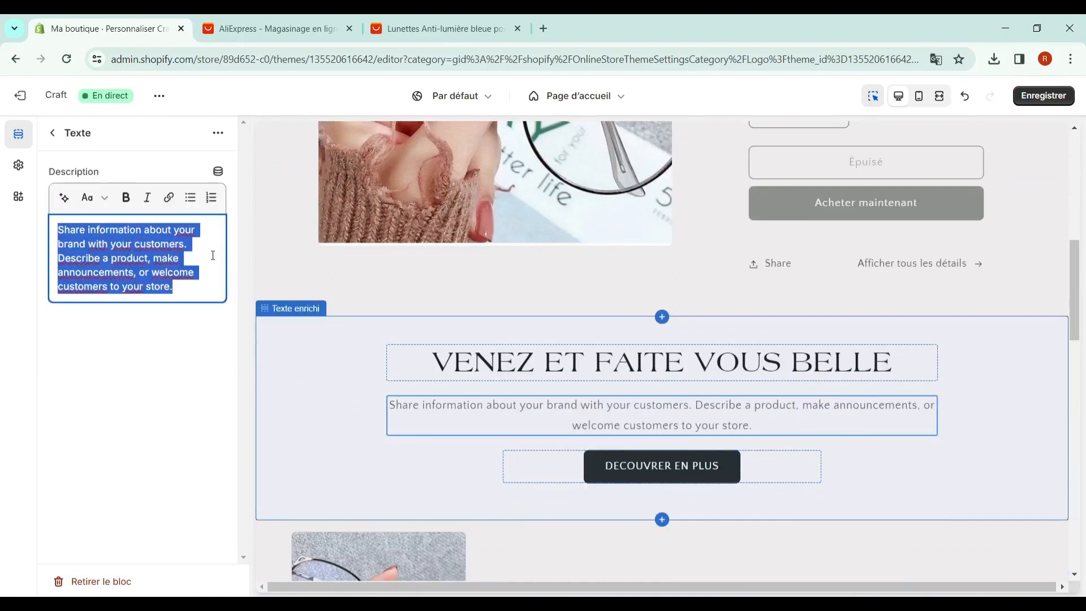
text(Protégez vos yeux et restez tendance avec ces lunettes anti-lumière bleue pour femmes. Le design œil de chat et surdimensionné ajoute à votre look tout en réduisant la fatigue oculaire causée par l'utilisation de l'ordinateur. Faite en alliage de qualité, ces lunettes sont belles et durables.)
click(844, 308)
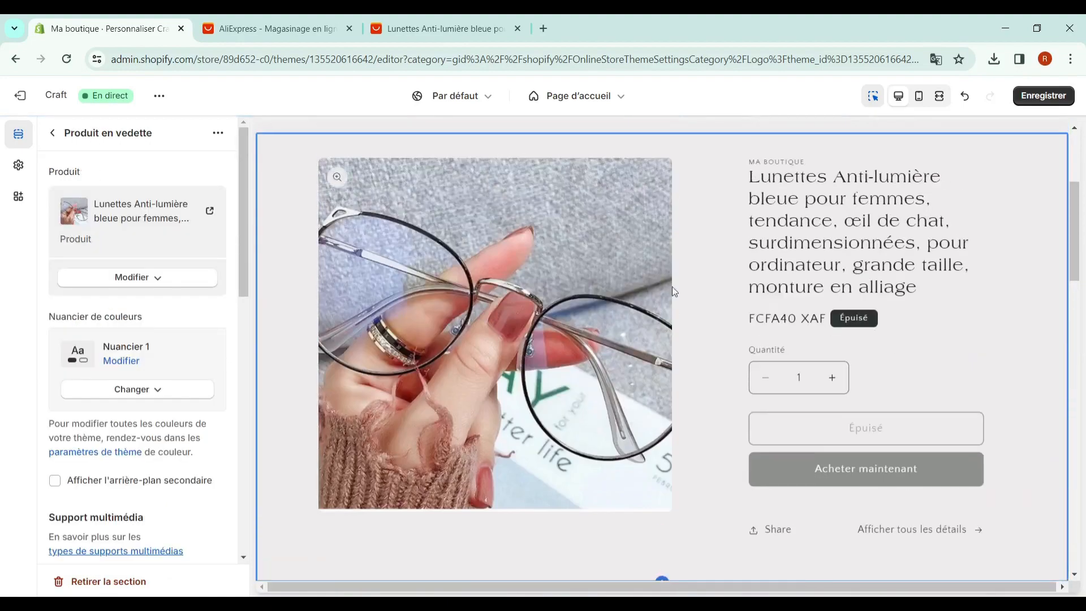
Remove the placeholder "Titre du produit" product section near the end of the home page.
scroll(685, 318, down, 3)
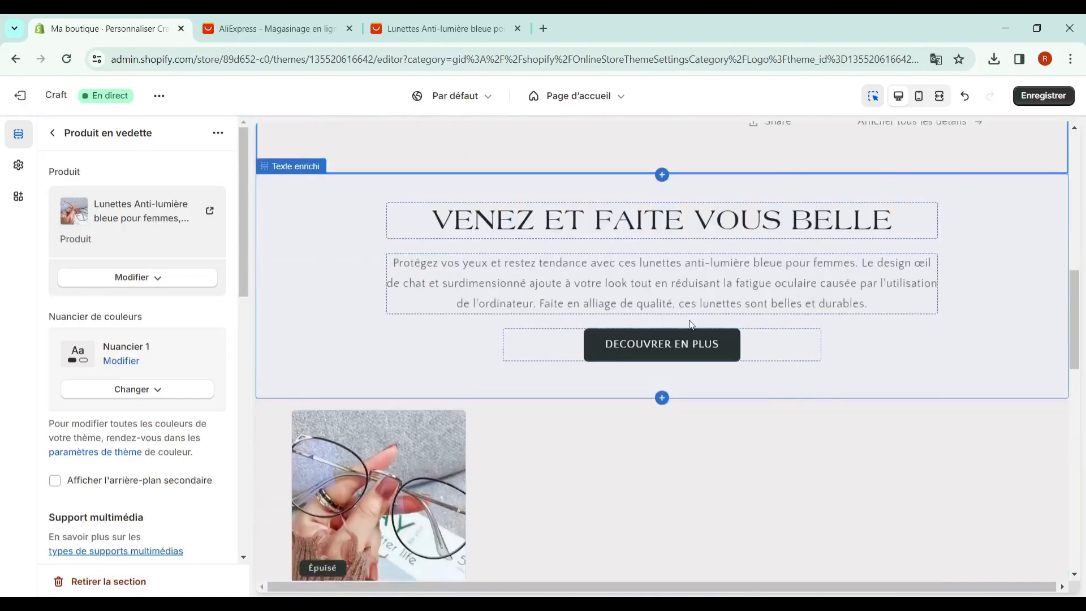
scroll(687, 320, up, 9)
scroll(684, 317, down, 3)
scroll(683, 327, down, 18)
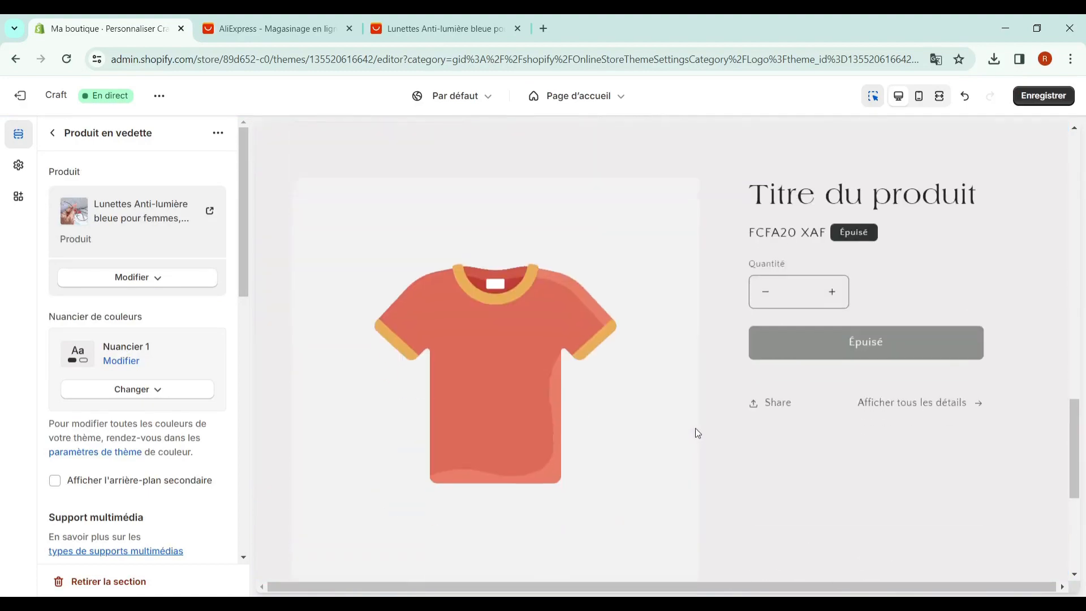
click(694, 428)
Check the home page preview from the header to the rich text section and save the theme changes.
scroll(659, 379, up, 5)
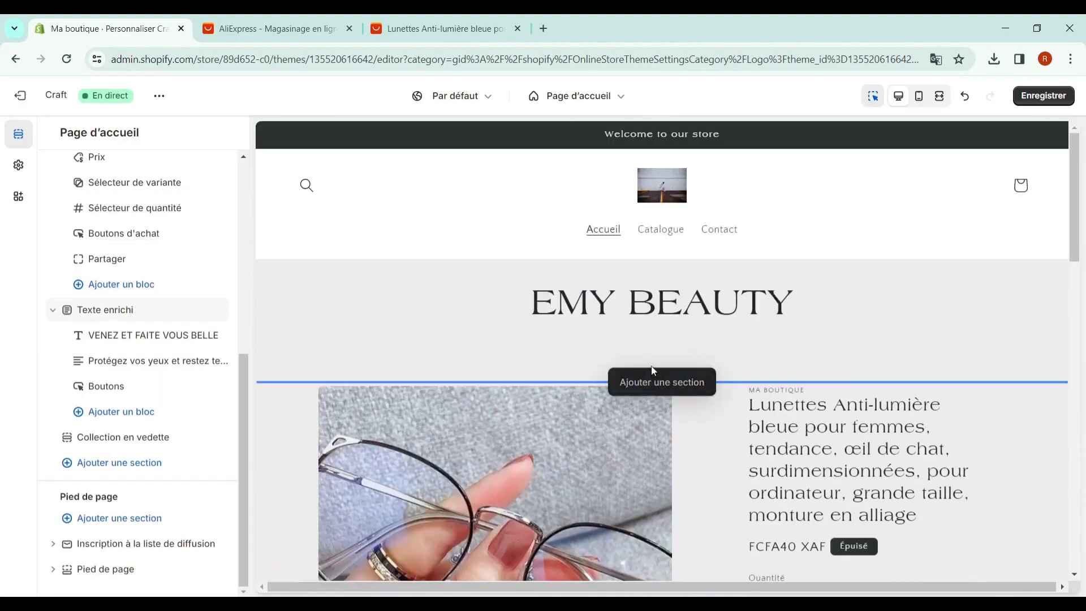
scroll(665, 408, down, 5)
scroll(667, 419, up, 4)
scroll(662, 413, down, 8)
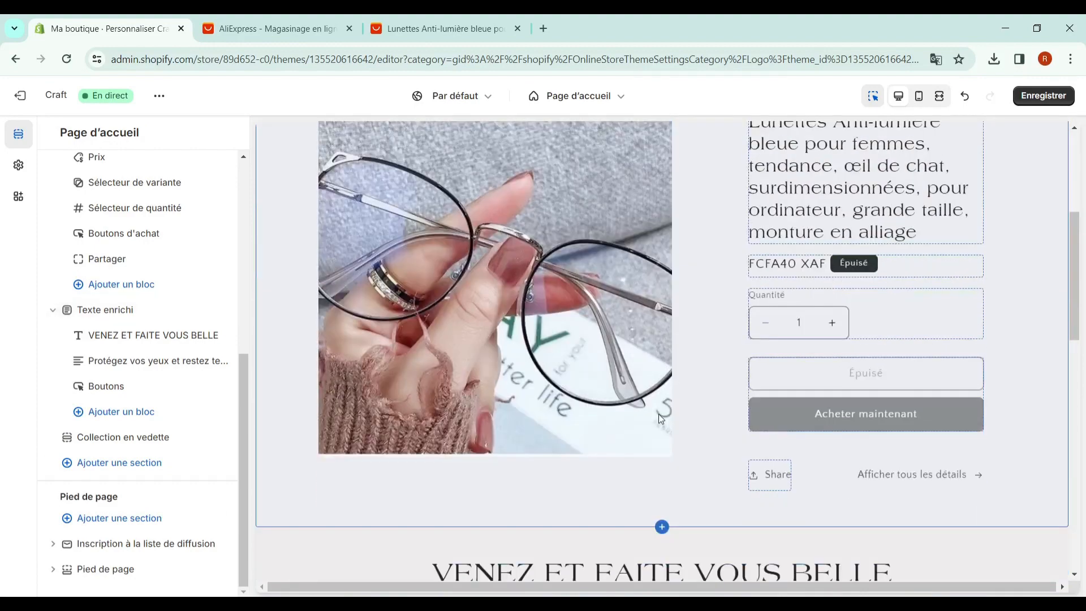
scroll(667, 408, up, 8)
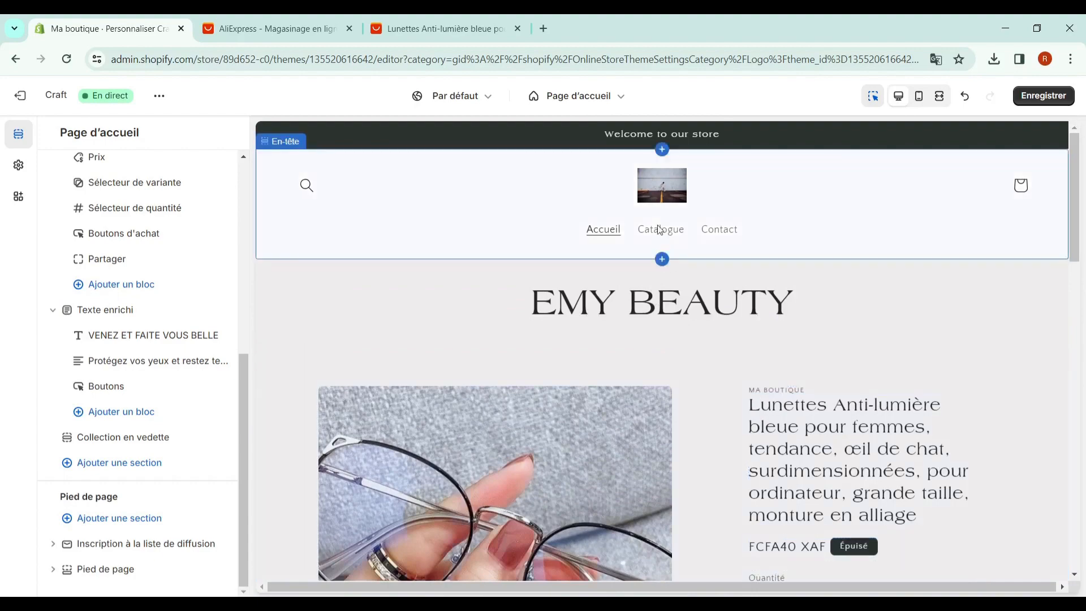
click(1042, 96)
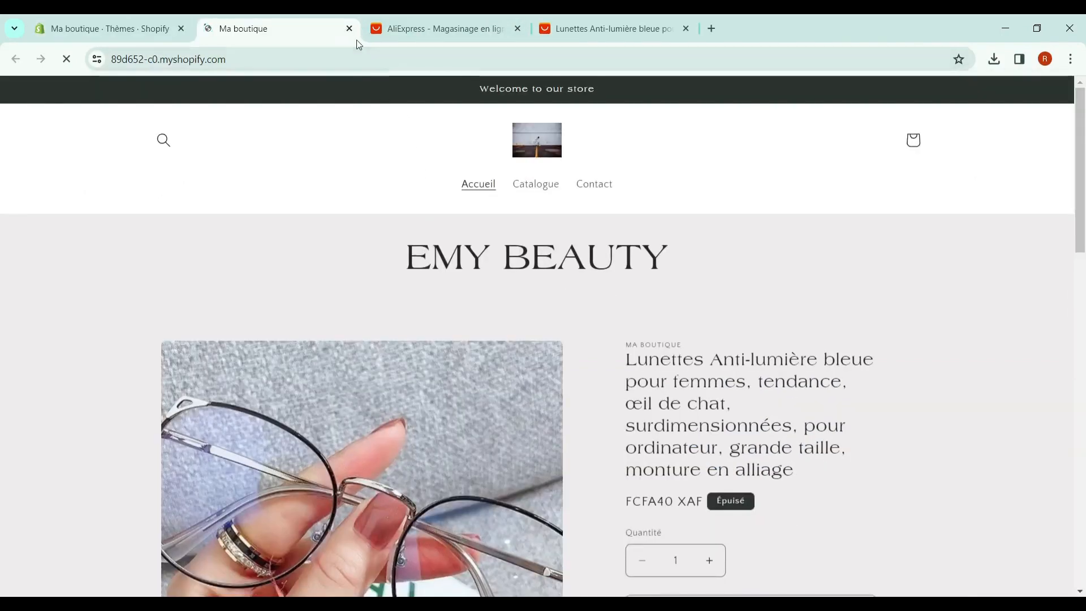
Close the open store page, reopen the online store from the admin and review its home page.
click(349, 29)
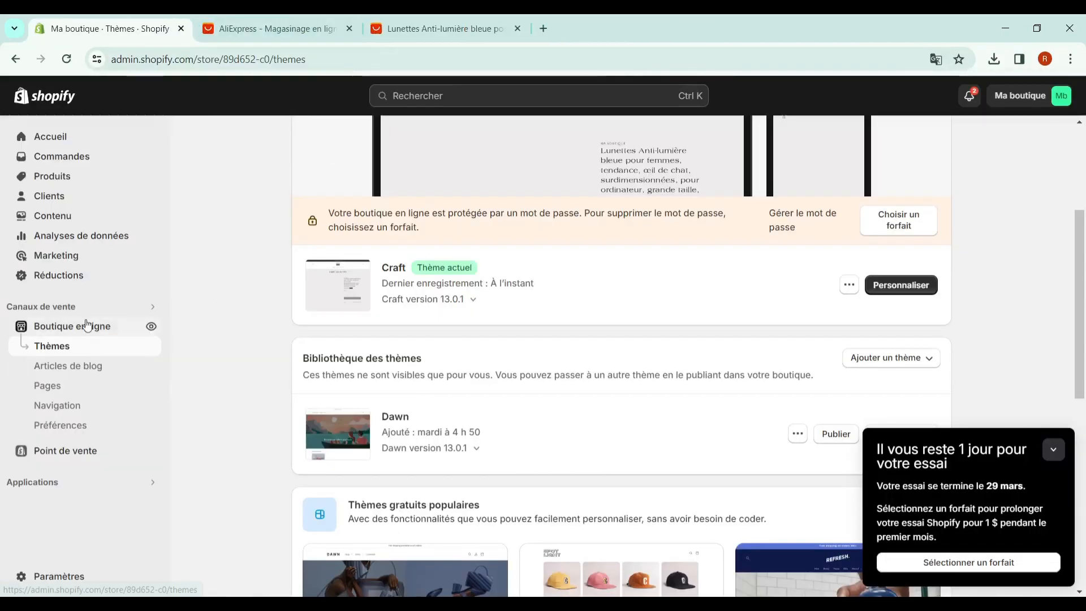
click(151, 326)
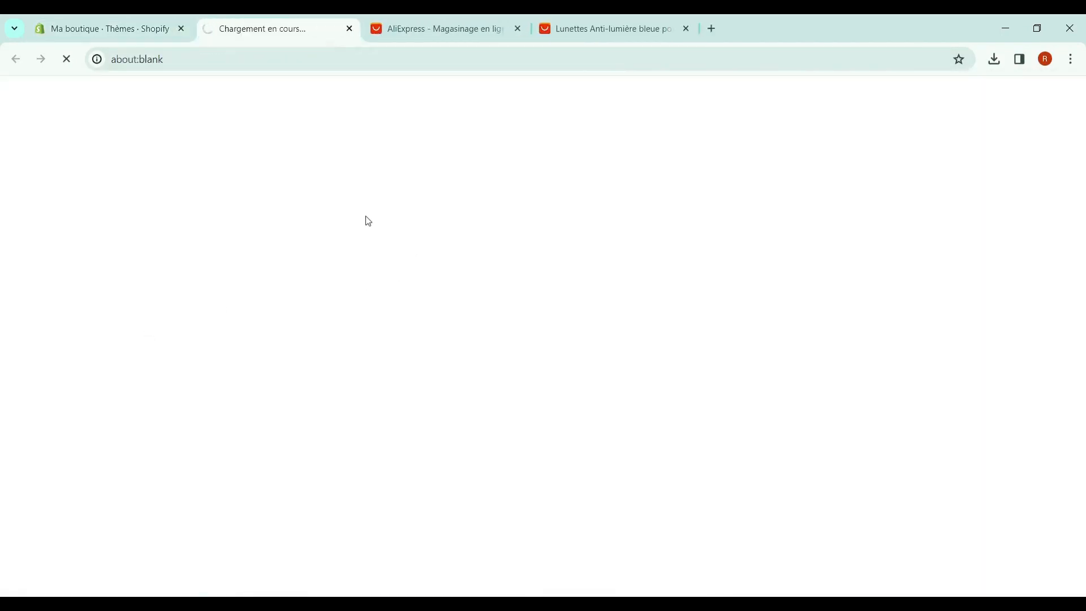
scroll(422, 278, down, 5)
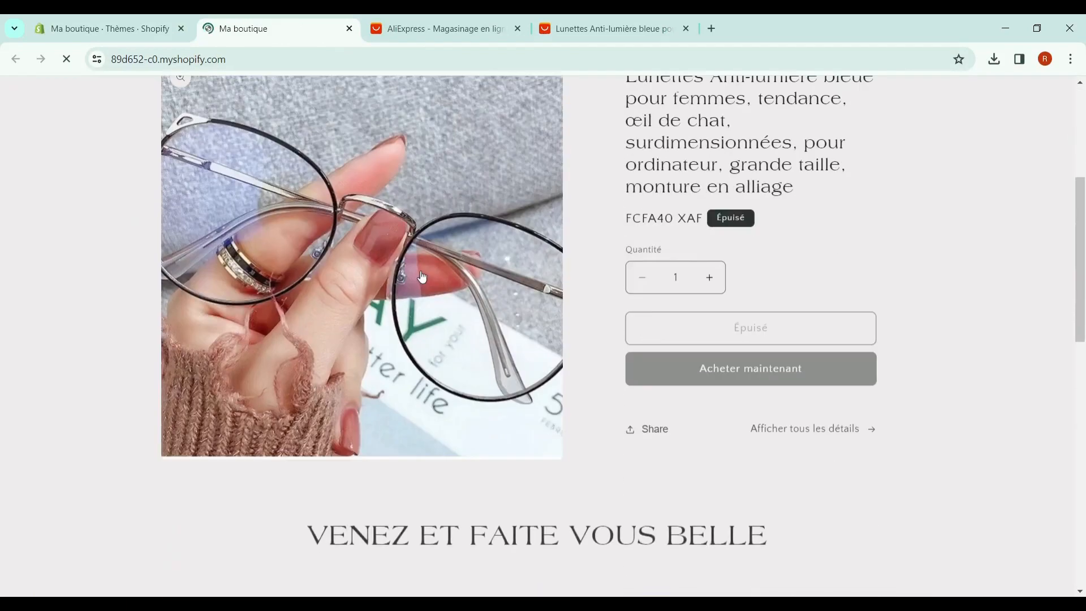
scroll(419, 272, down, 10)
scroll(416, 266, up, 9)
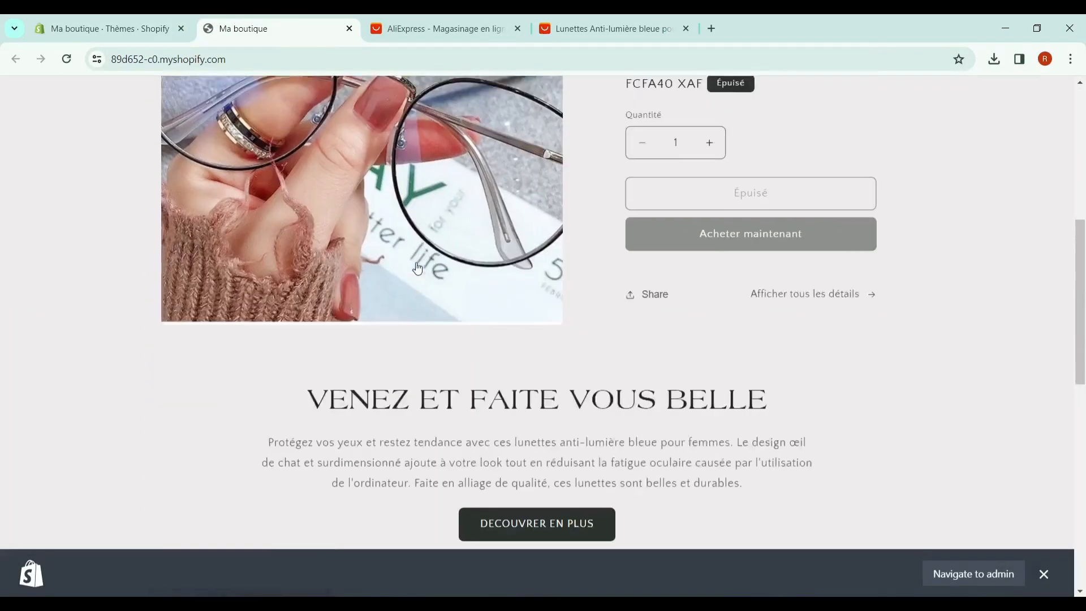